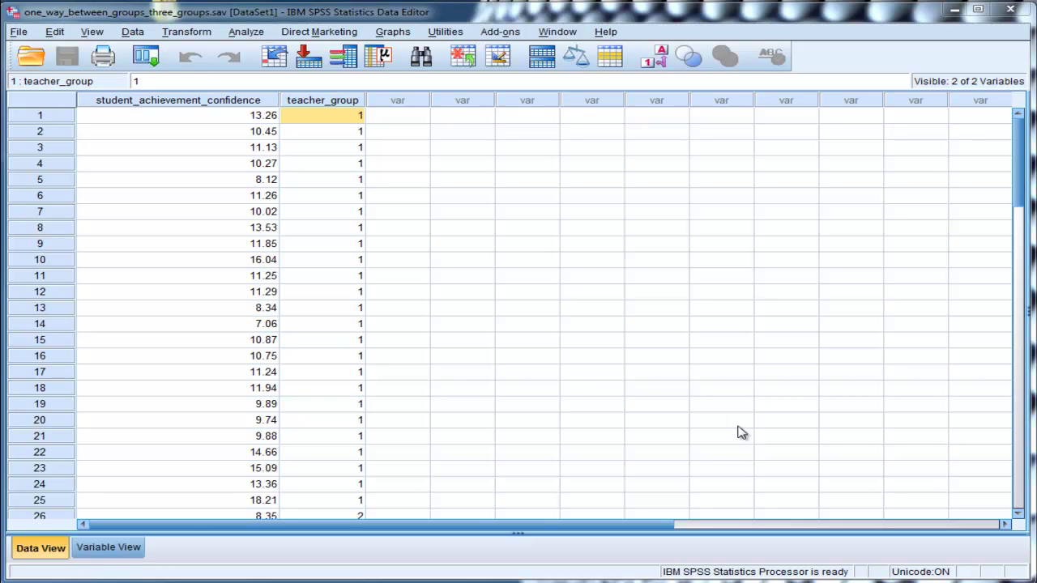
Inspect the student_achievement_confidence column from the first score down to 18.94 in row 75.
{"action": "left_click", "coordinate": [233, 120]}
{"action": "left_click", "coordinate": [229, 102]}
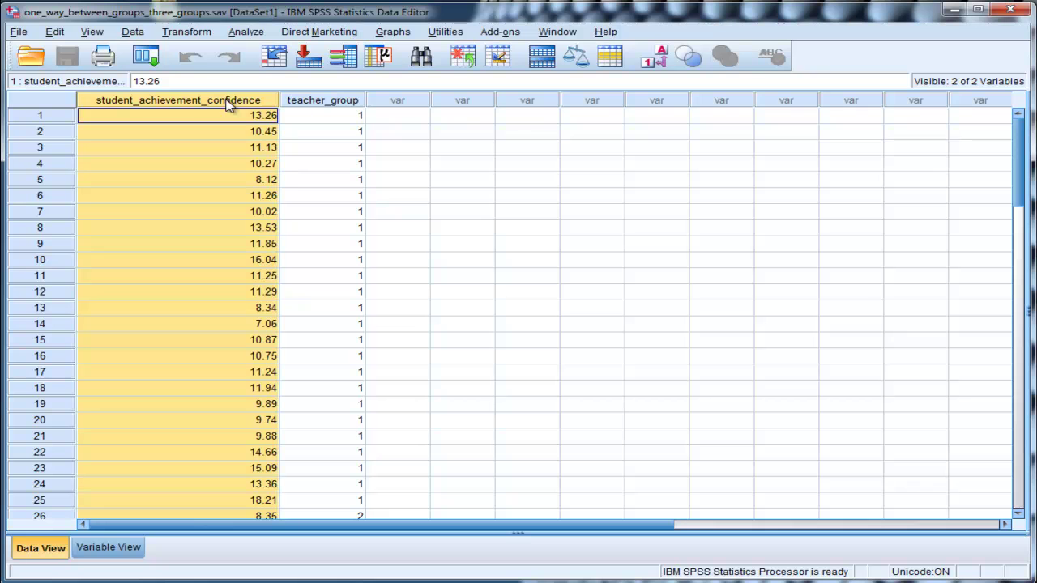
{"action": "left_click", "coordinate": [248, 132]}
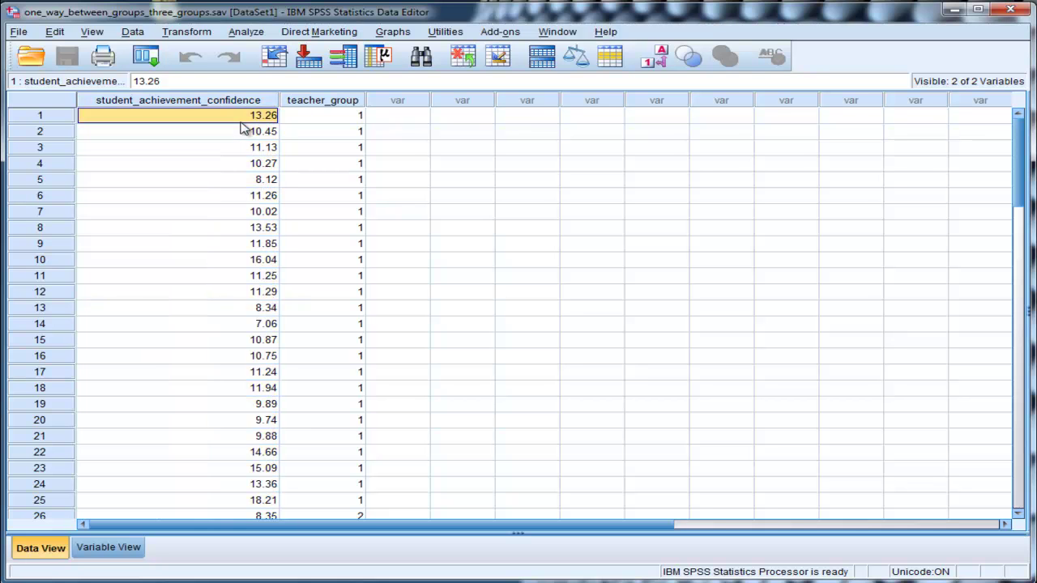
{"action": "scroll", "coordinate": [324, 197], "scroll_direction": "down", "scroll_amount": 8}
{"action": "scroll", "coordinate": [272, 259], "scroll_direction": "down", "scroll_amount": 13}
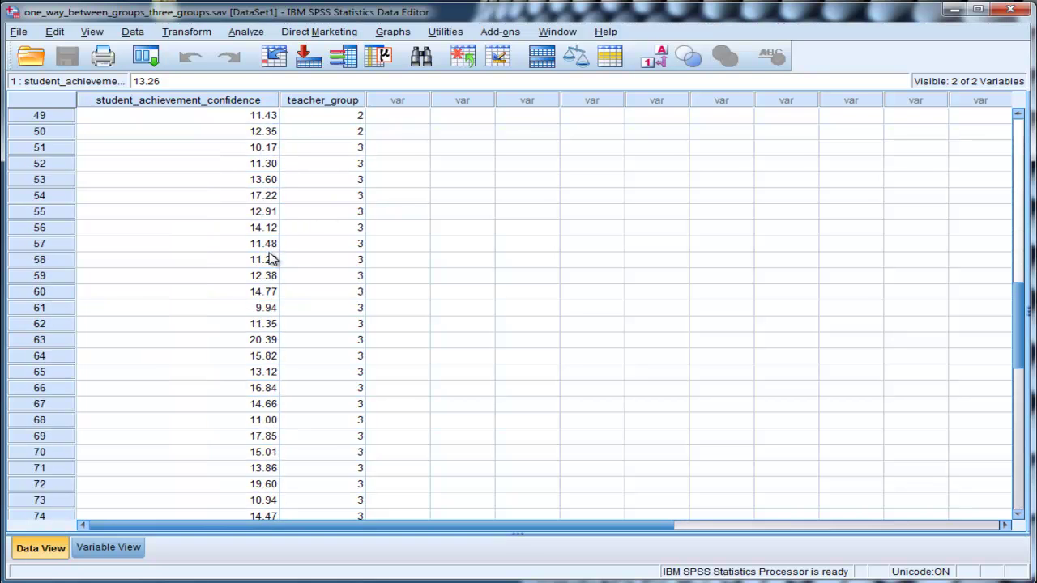
{"action": "left_click", "coordinate": [271, 296]}
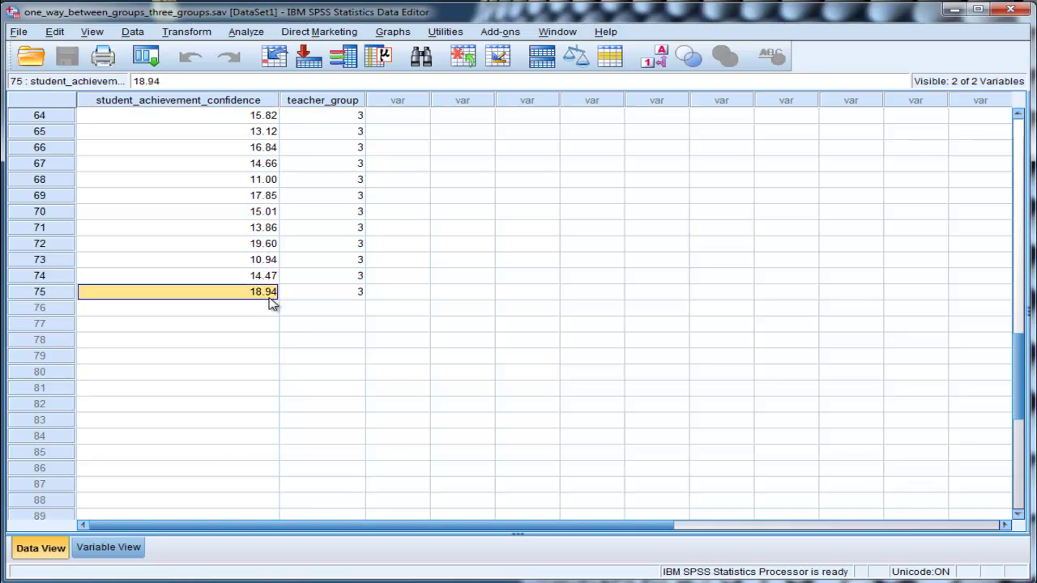
{"action": "scroll", "coordinate": [271, 301], "scroll_direction": "up", "scroll_amount": 20}
{"action": "scroll", "coordinate": [270, 305], "scroll_direction": "up", "scroll_amount": 1}
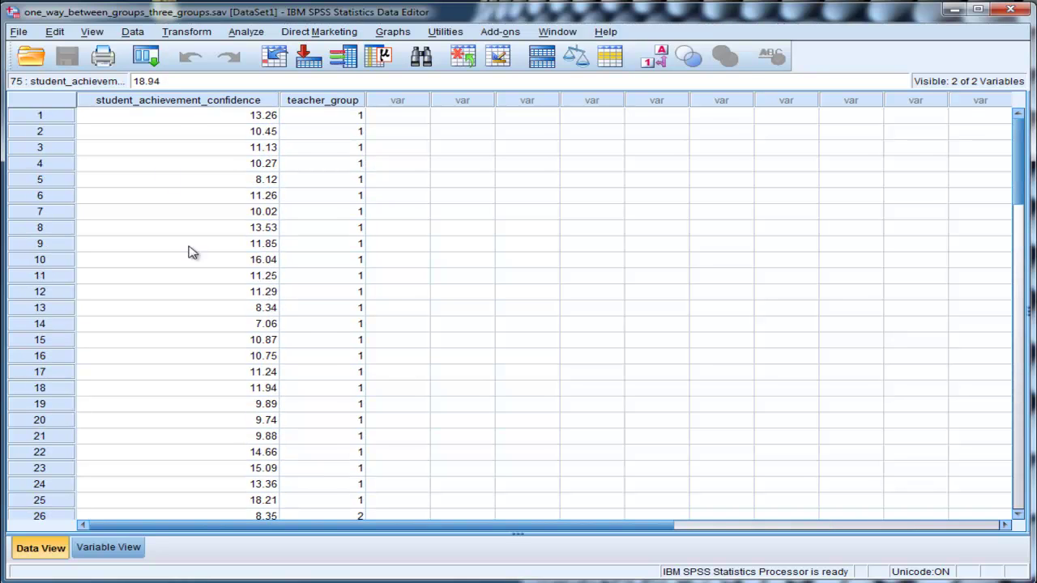
{"action": "left_click", "coordinate": [206, 102]}
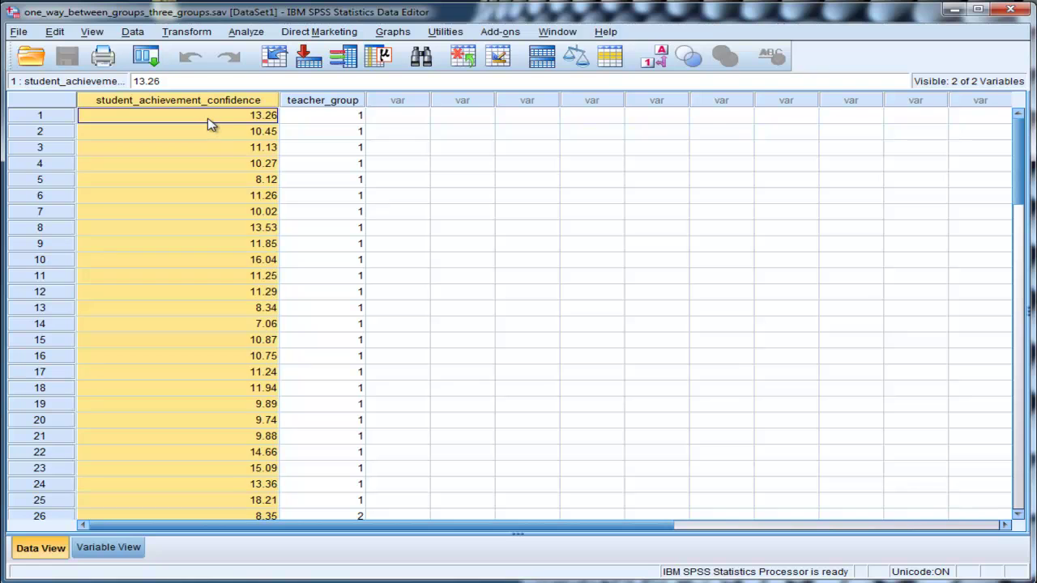
{"action": "left_click", "coordinate": [208, 119]}
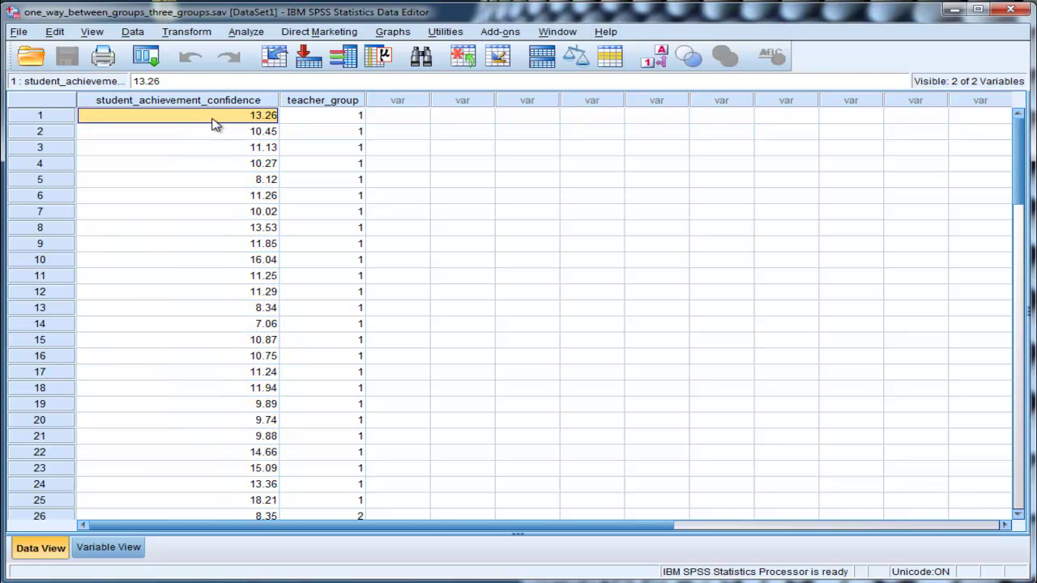
{"action": "left_click", "coordinate": [232, 104]}
{"action": "scroll", "coordinate": [229, 171], "scroll_direction": "down", "scroll_amount": 19}
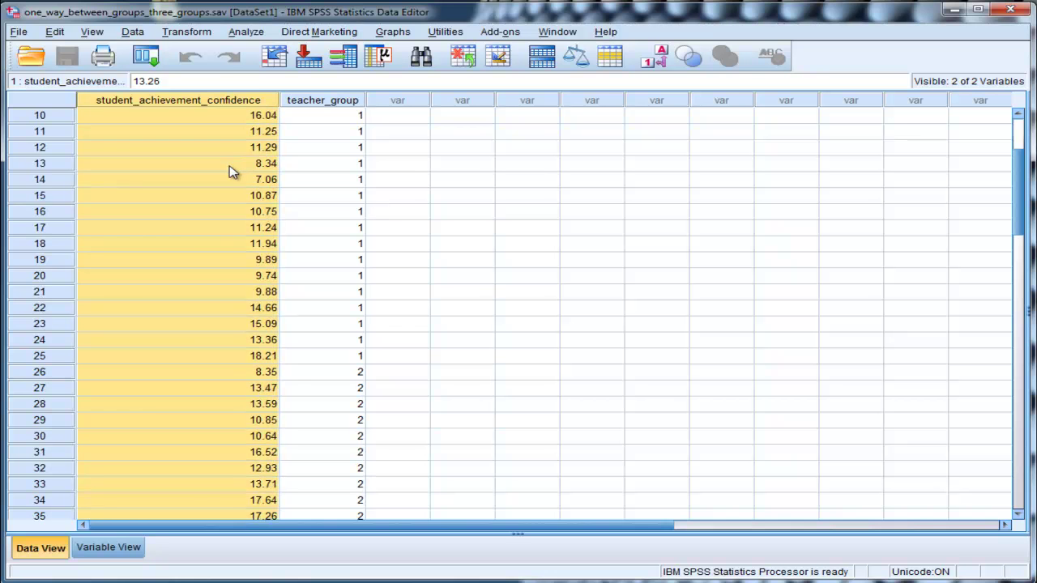
{"action": "scroll", "coordinate": [229, 171], "scroll_direction": "up", "scroll_amount": 19}
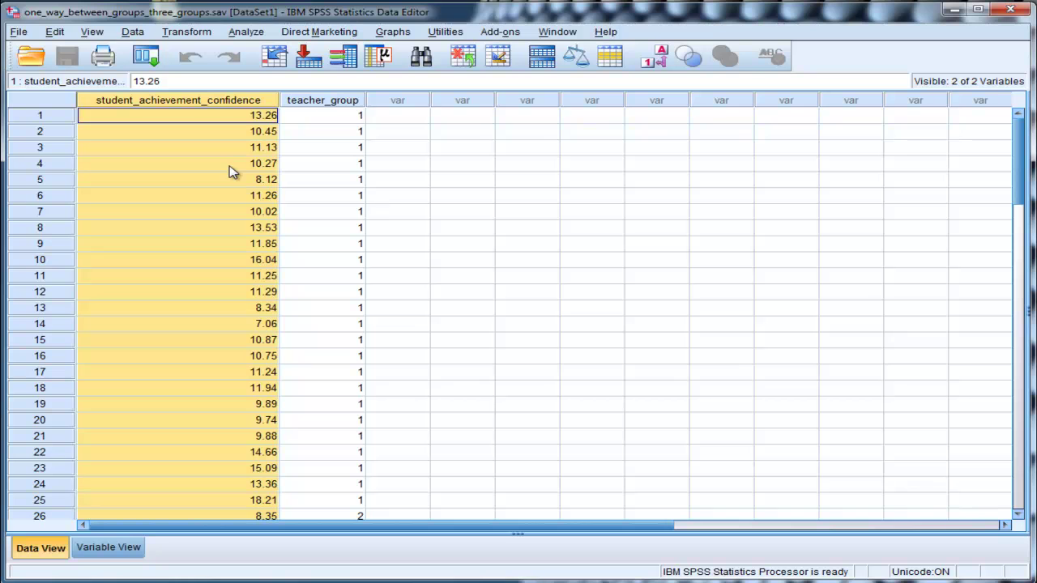
{"action": "left_click", "coordinate": [225, 113]}
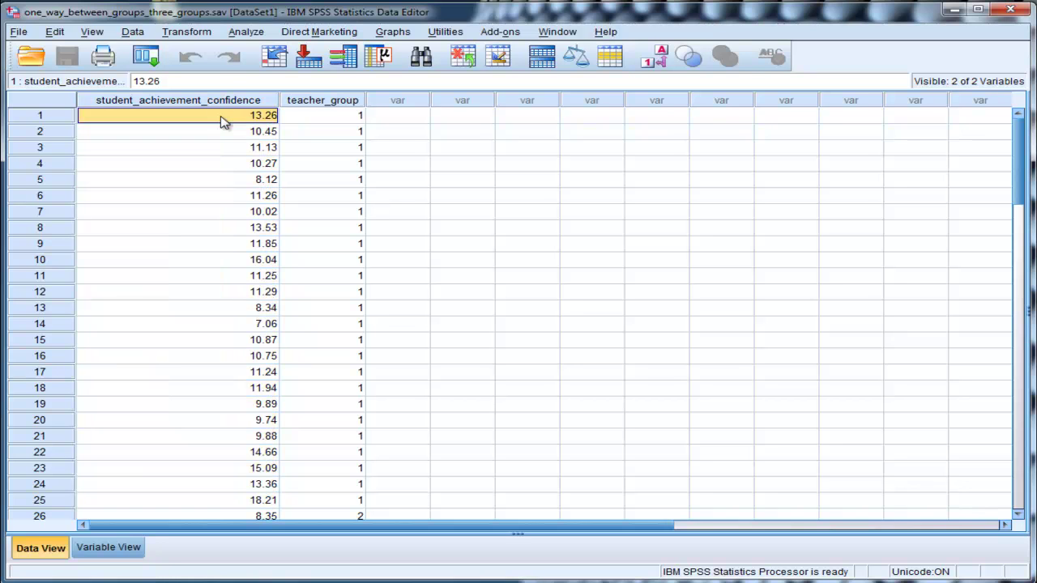
Start a Frequencies analysis of student_achievement_confidence with frequency tables turned off.
{"action": "left_click", "coordinate": [246, 32]}
{"action": "mouse_move", "coordinate": [260, 71]}
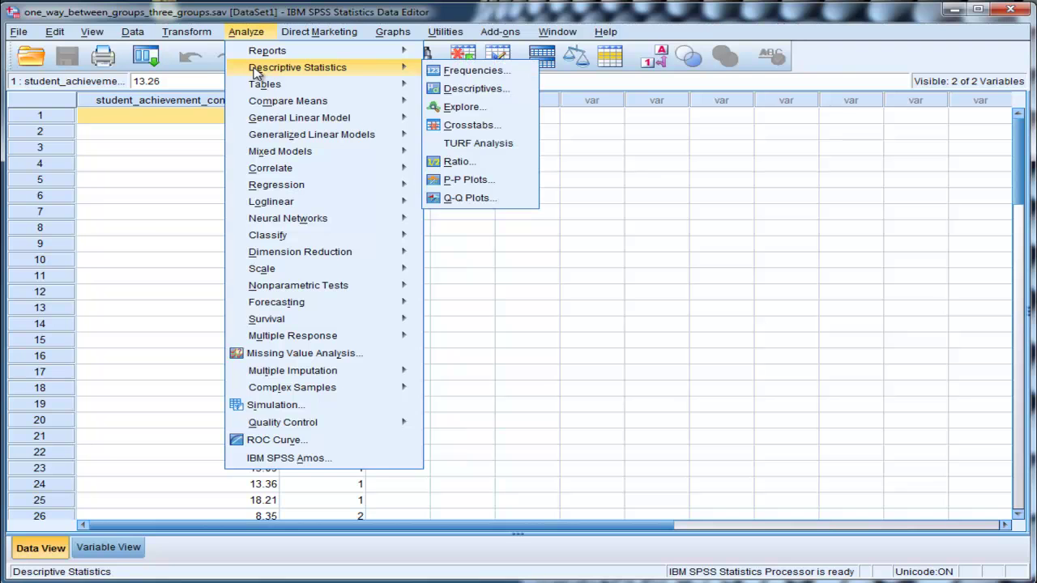
{"action": "left_click", "coordinate": [448, 71]}
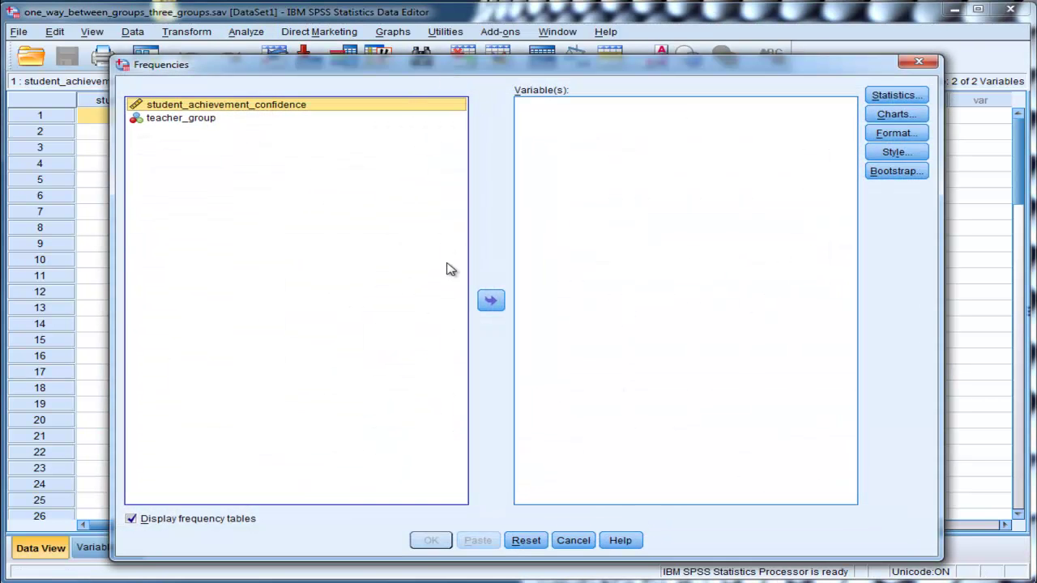
{"action": "left_click", "coordinate": [491, 299]}
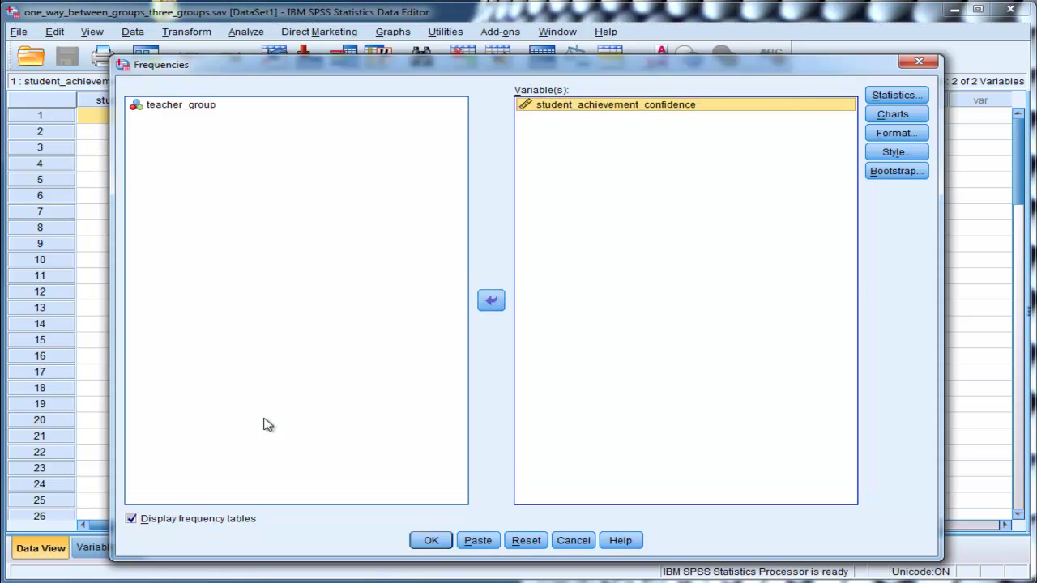
{"action": "left_click", "coordinate": [158, 525]}
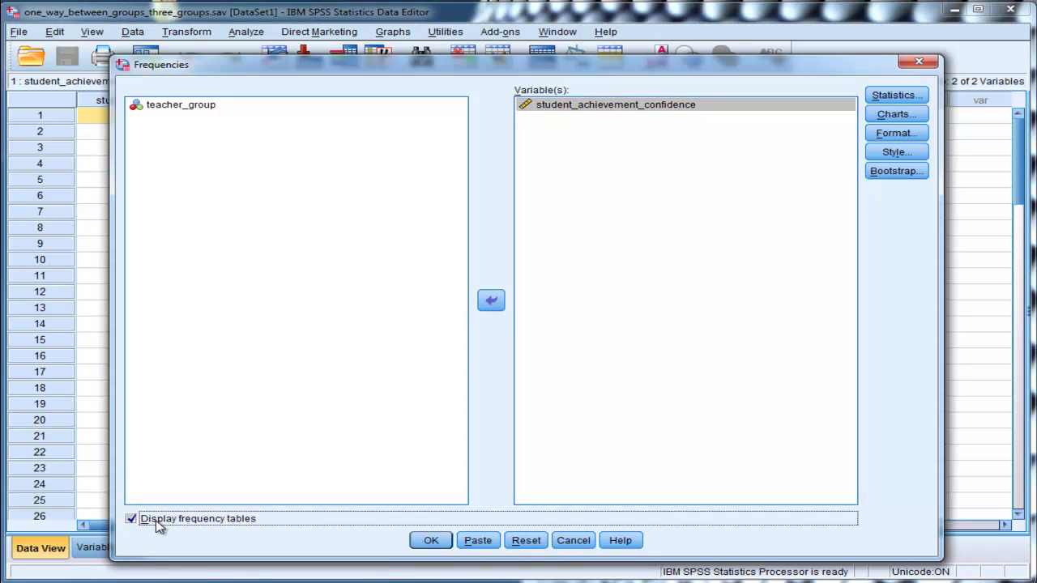
{"action": "left_click", "coordinate": [159, 525]}
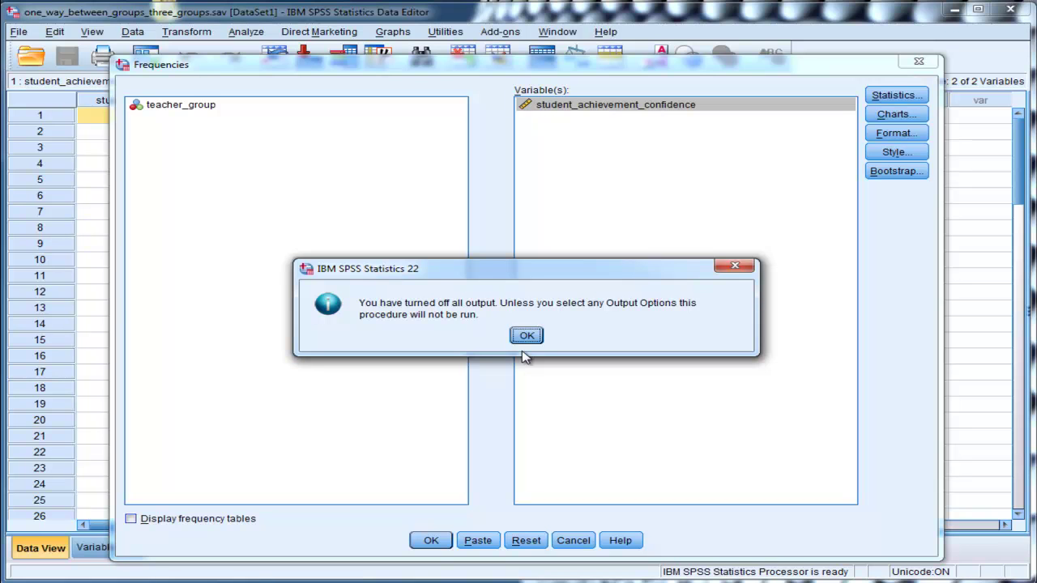
{"action": "left_click", "coordinate": [527, 337]}
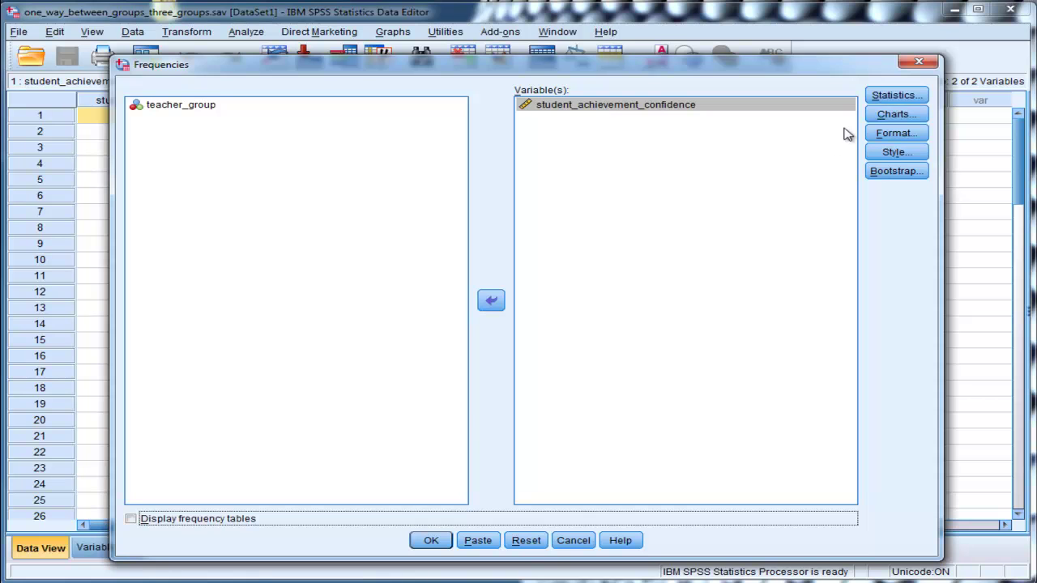
Request mean, median and mode as statistics and run the analysis.
{"action": "left_click", "coordinate": [890, 98]}
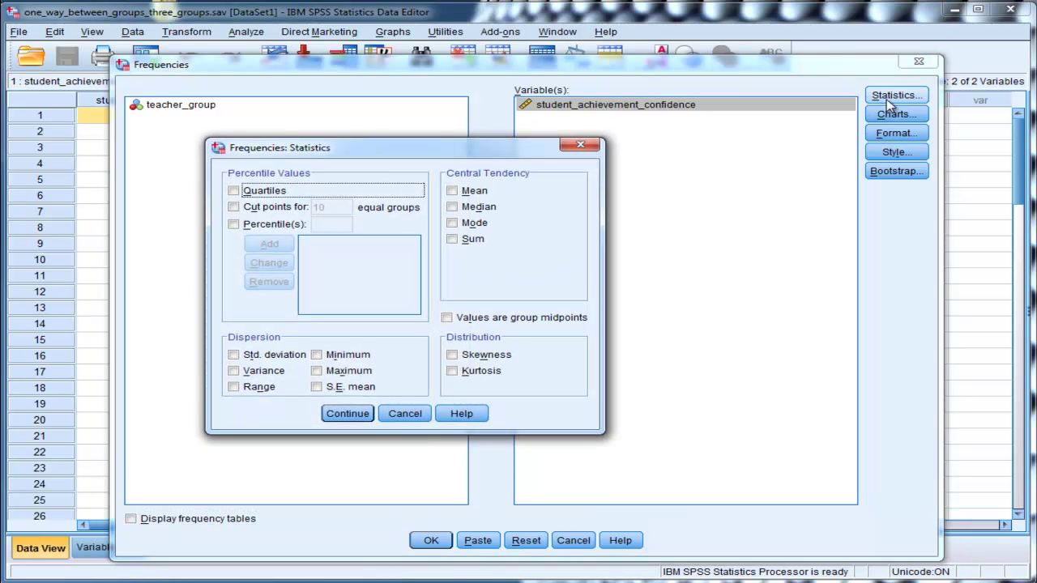
{"action": "left_click", "coordinate": [478, 193]}
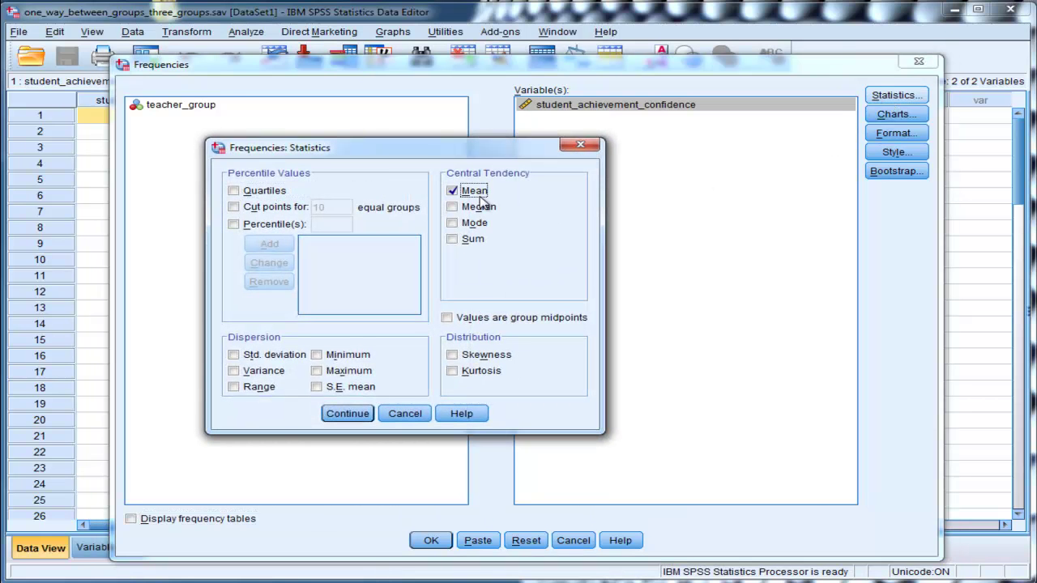
{"action": "left_click", "coordinate": [479, 208]}
{"action": "left_click", "coordinate": [477, 224]}
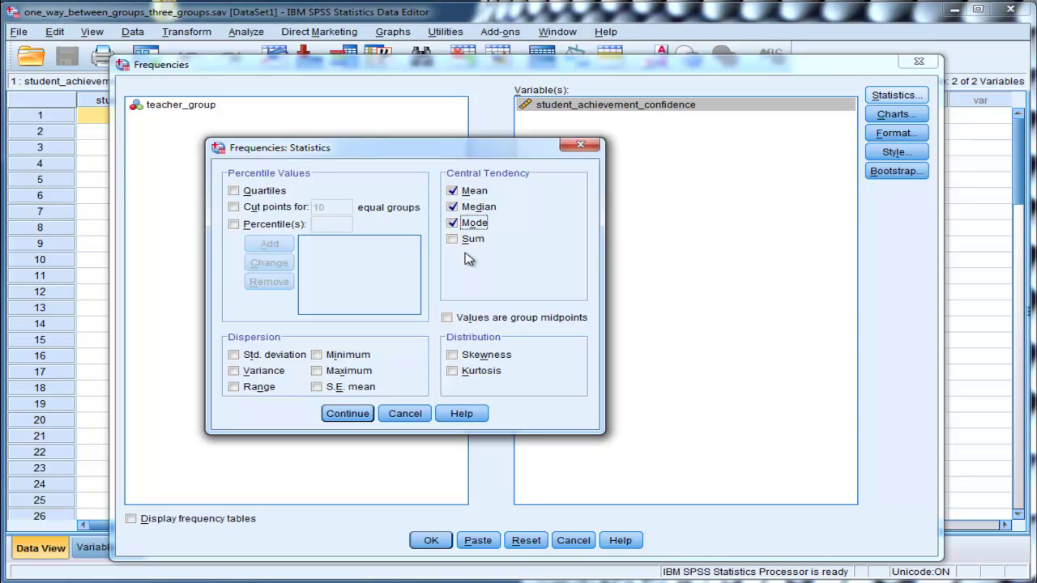
{"action": "left_click", "coordinate": [344, 415]}
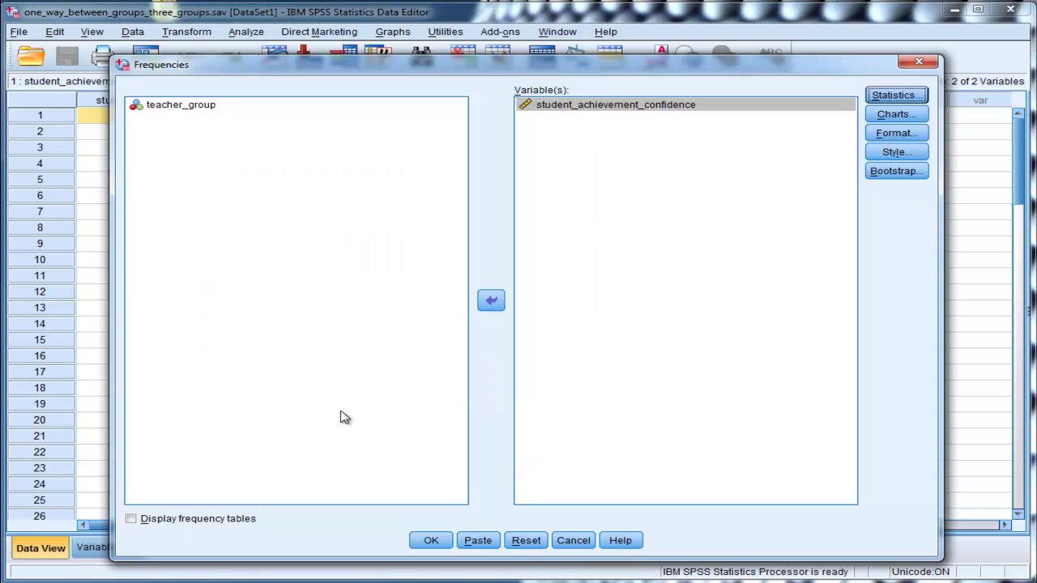
{"action": "left_click", "coordinate": [423, 539]}
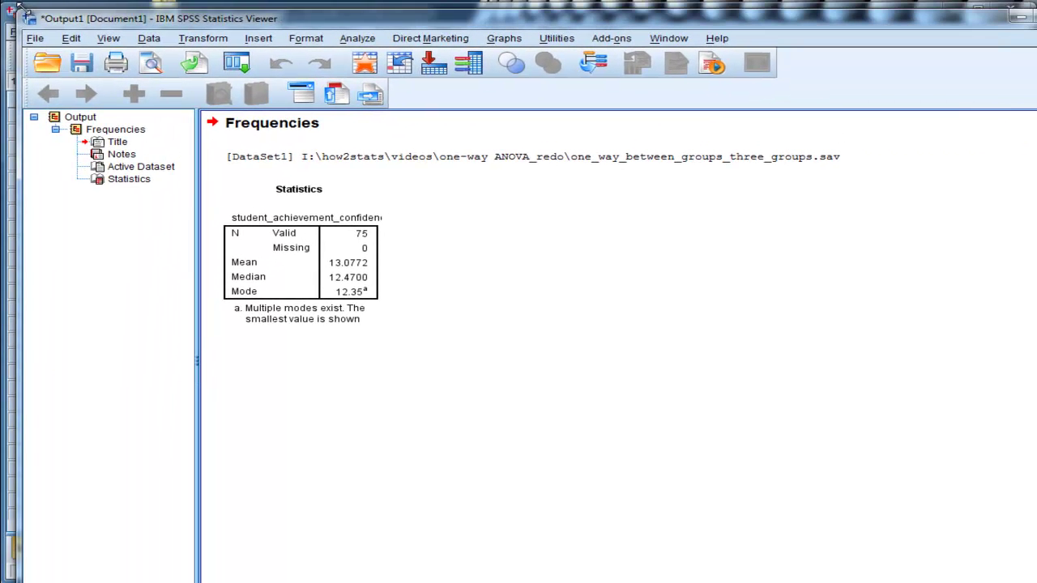
Select the Statistics table showing N 75, mean 13.0772, median 12.4700 and mode 12.35.
{"action": "left_click", "coordinate": [334, 288]}
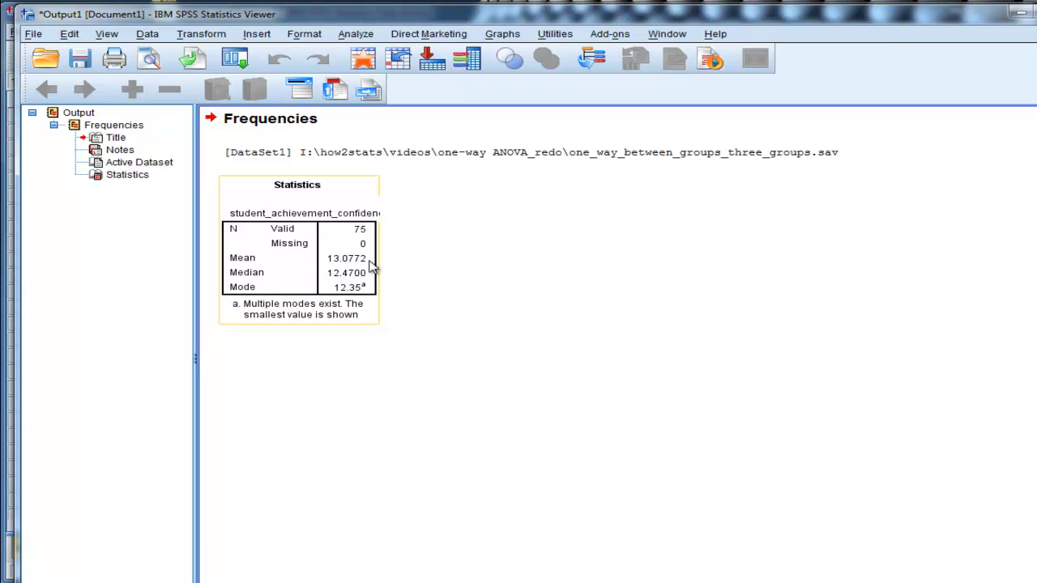
{"action": "left_click", "coordinate": [393, 273]}
{"action": "left_click", "coordinate": [376, 277]}
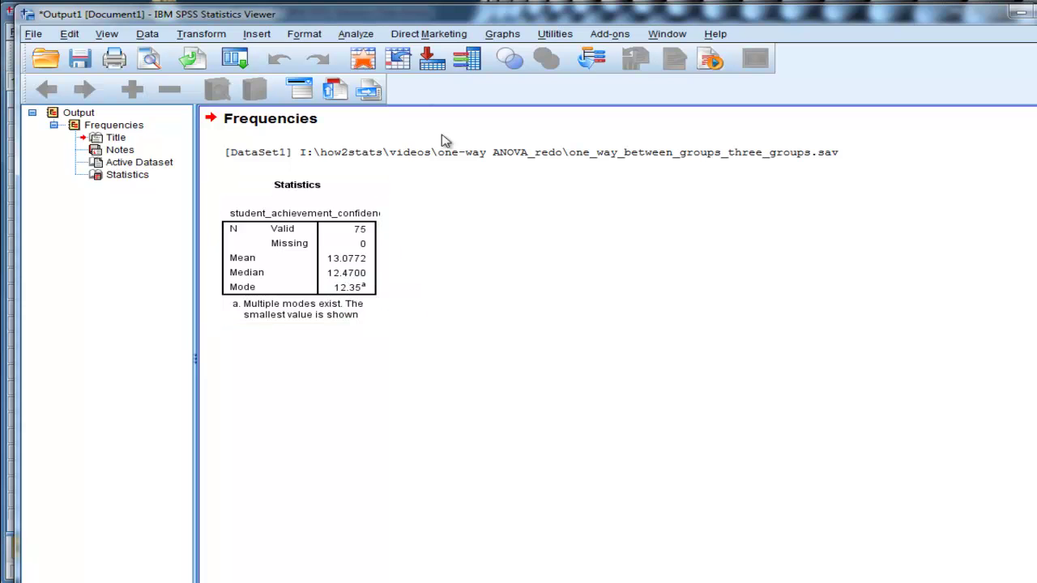
{"action": "left_click", "coordinate": [356, 36]}
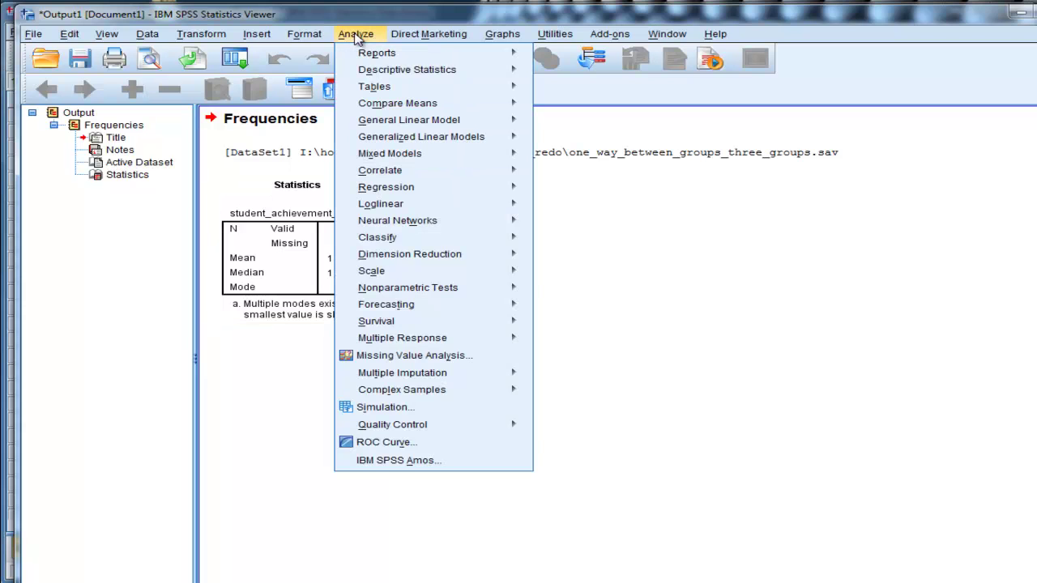
{"action": "mouse_move", "coordinate": [403, 71]}
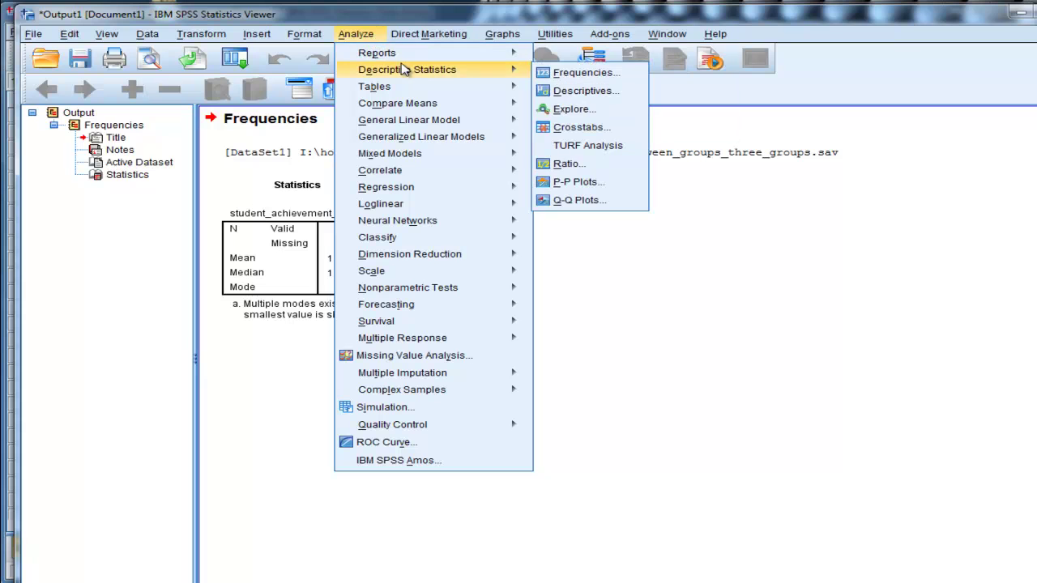
{"action": "left_click", "coordinate": [549, 91]}
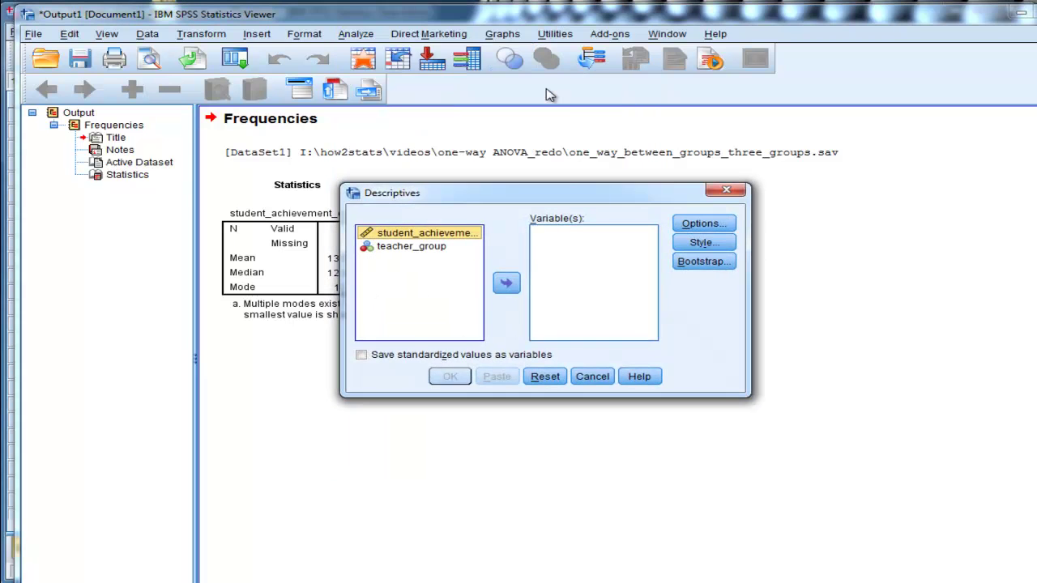
{"action": "left_click", "coordinate": [677, 226]}
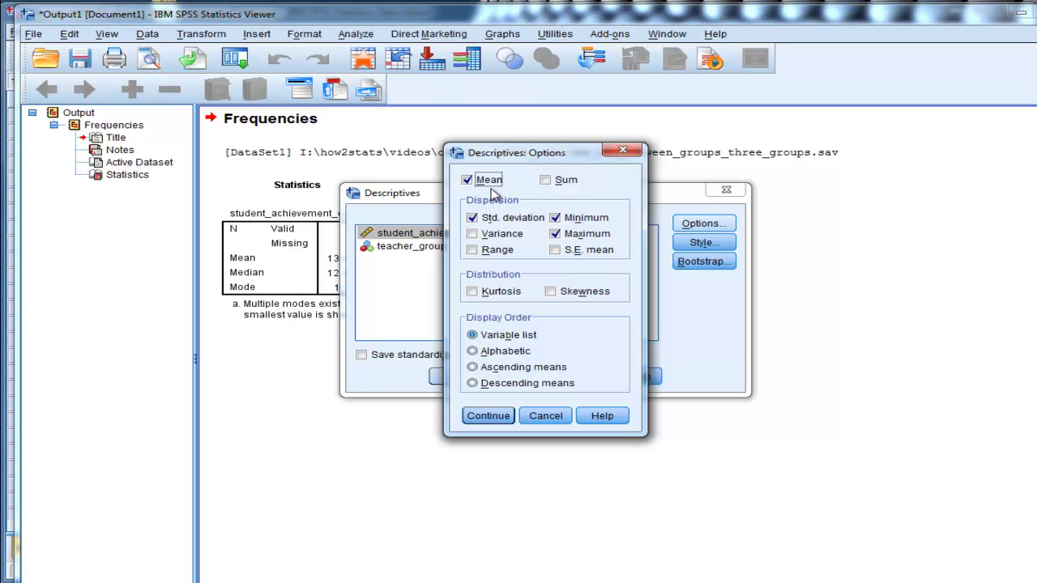
{"action": "left_click", "coordinate": [622, 150]}
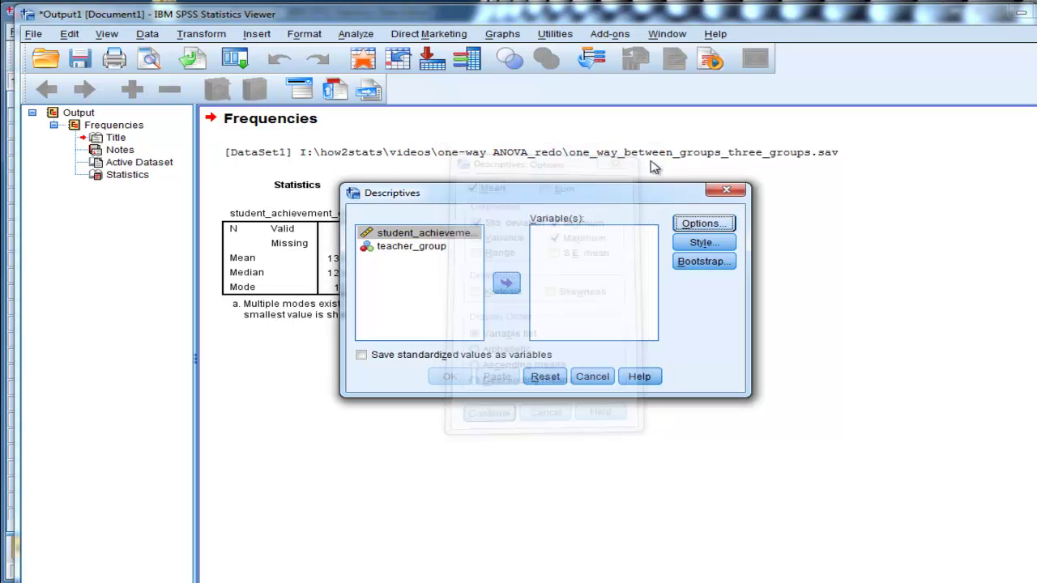
{"action": "left_click", "coordinate": [726, 189]}
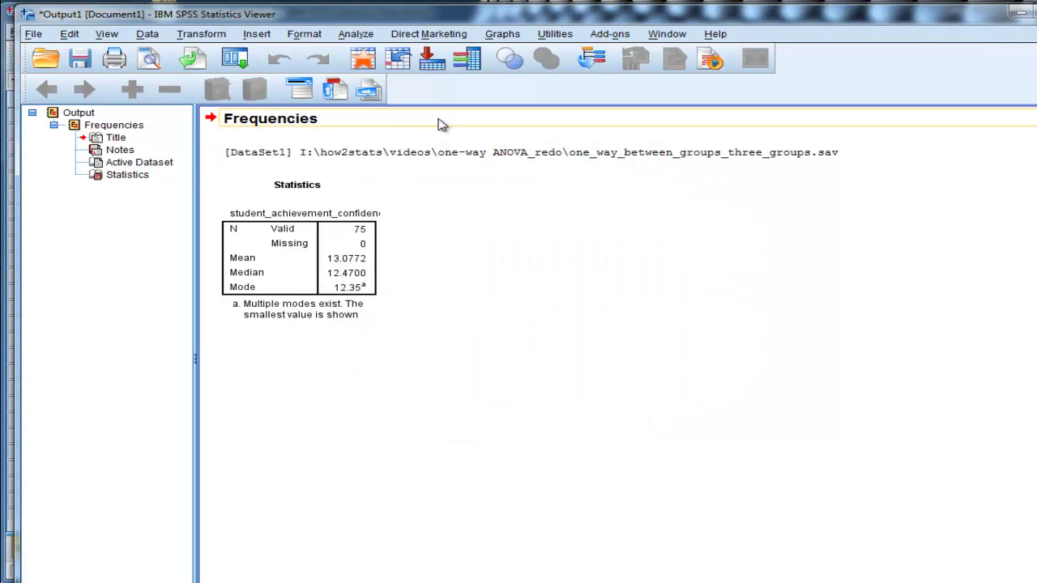
{"action": "left_click", "coordinate": [356, 35]}
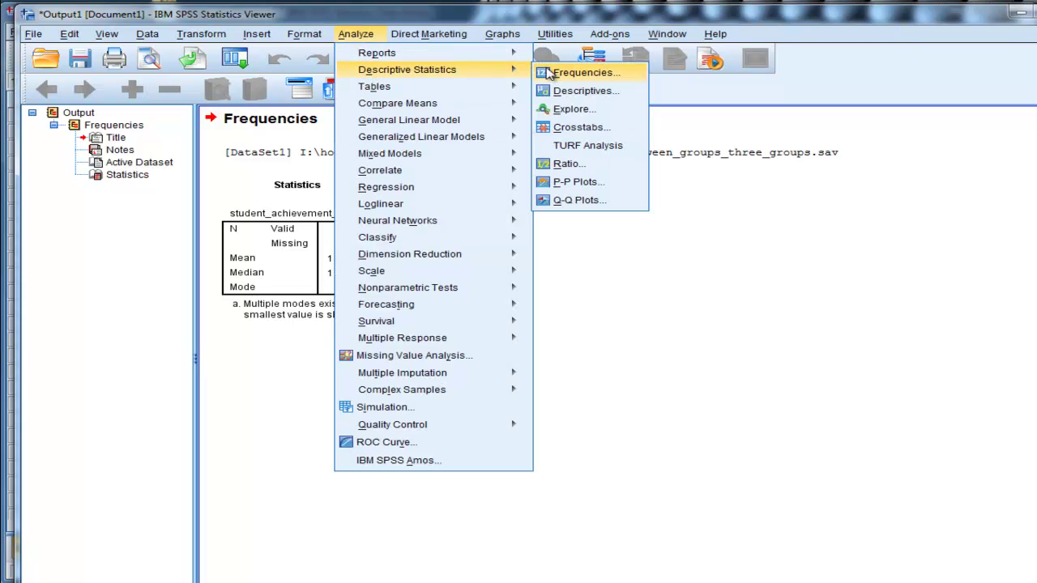
{"action": "left_click", "coordinate": [358, 35]}
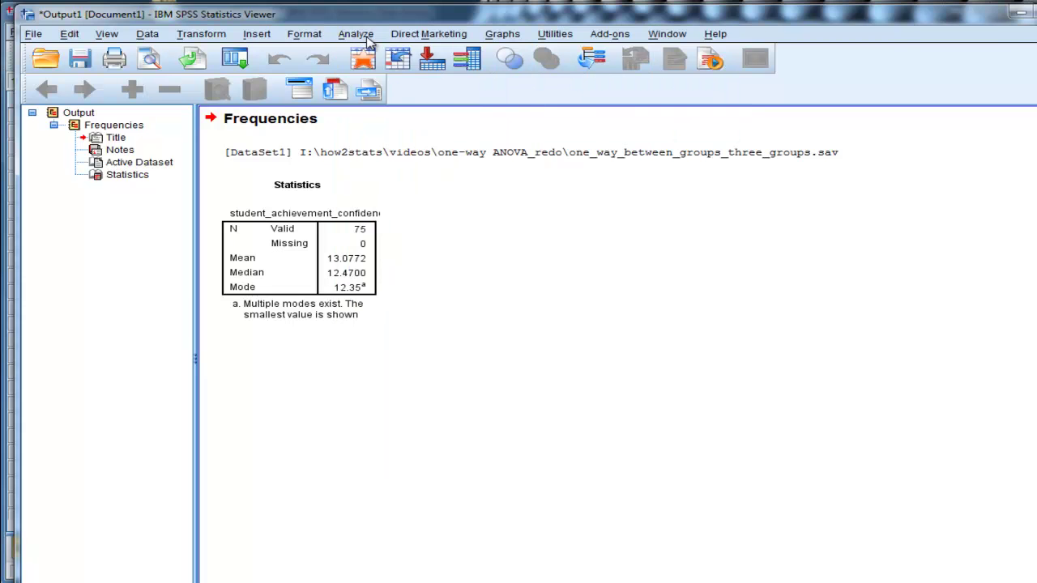
Hide the output and highlight the confidence scores of teacher group 1 in the Data Editor.
{"action": "left_click", "coordinate": [1020, 14]}
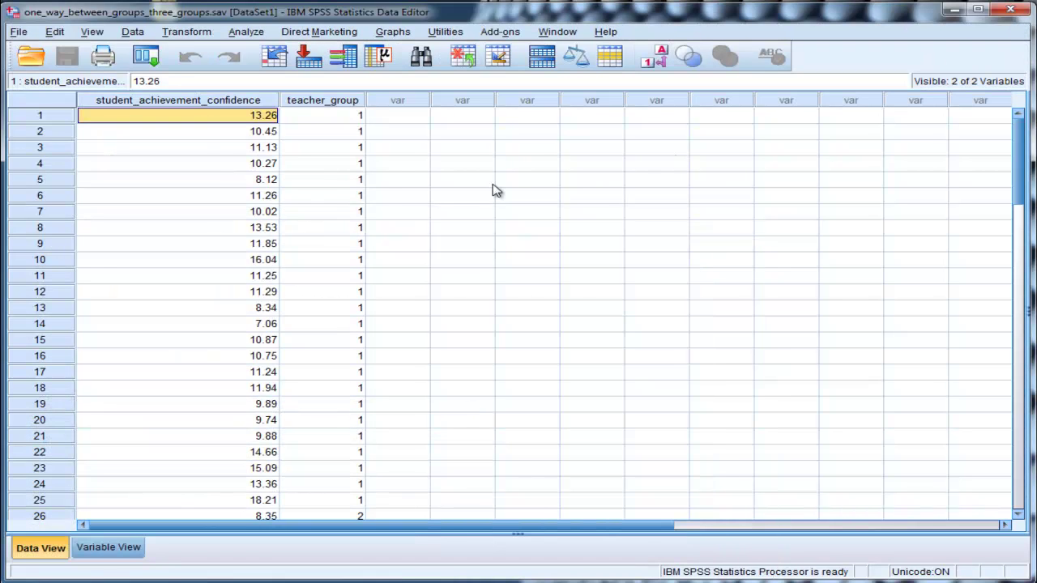
{"action": "left_click", "coordinate": [347, 131]}
{"action": "left_click", "coordinate": [258, 119]}
{"action": "left_click_drag", "start_coordinate": [258, 119], "coordinate": [317, 498]}
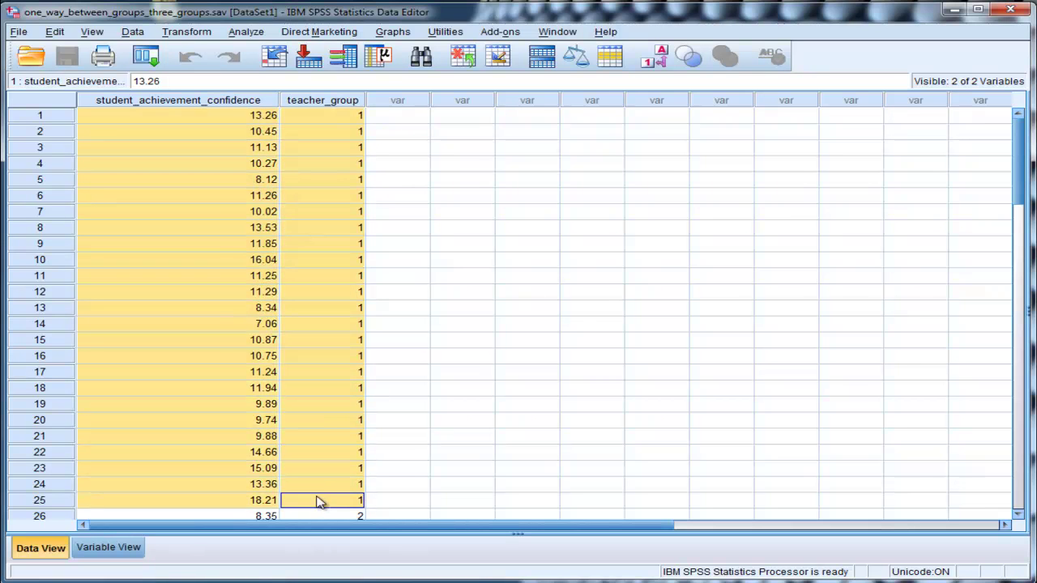
{"action": "scroll", "coordinate": [599, 264], "scroll_direction": "down", "scroll_amount": 2}
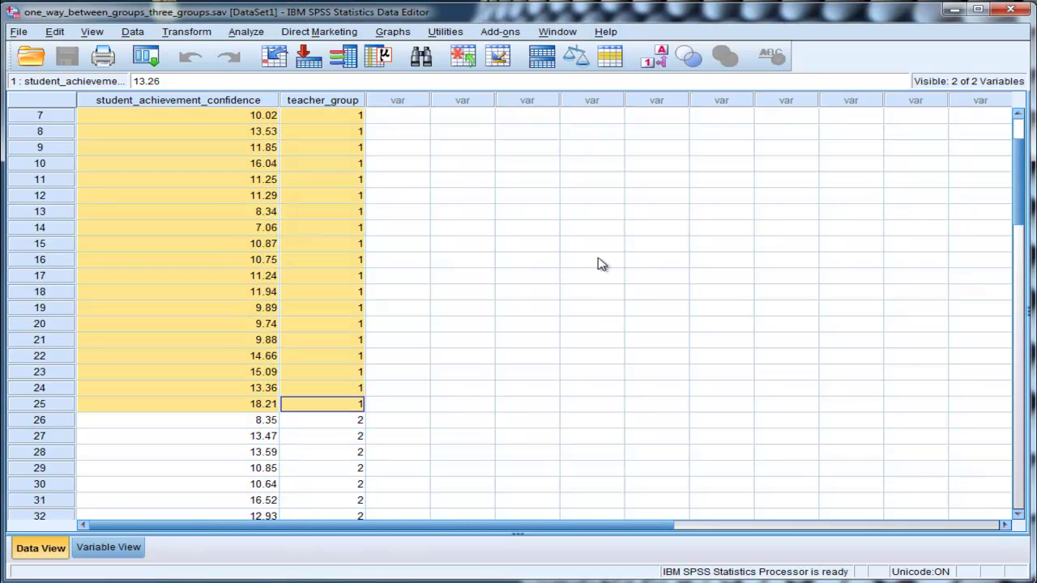
{"action": "scroll", "coordinate": [600, 263], "scroll_direction": "down", "scroll_amount": 4}
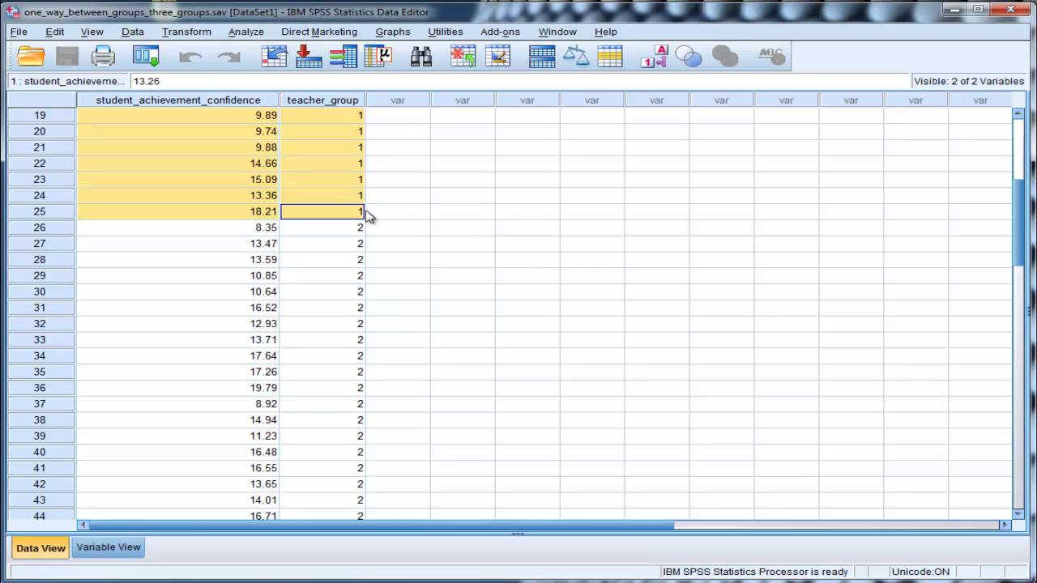
{"action": "scroll", "coordinate": [395, 217], "scroll_direction": "up", "scroll_amount": 6}
Step through the teacher_group values and highlight the group 2 codes.
{"action": "left_click", "coordinate": [350, 119]}
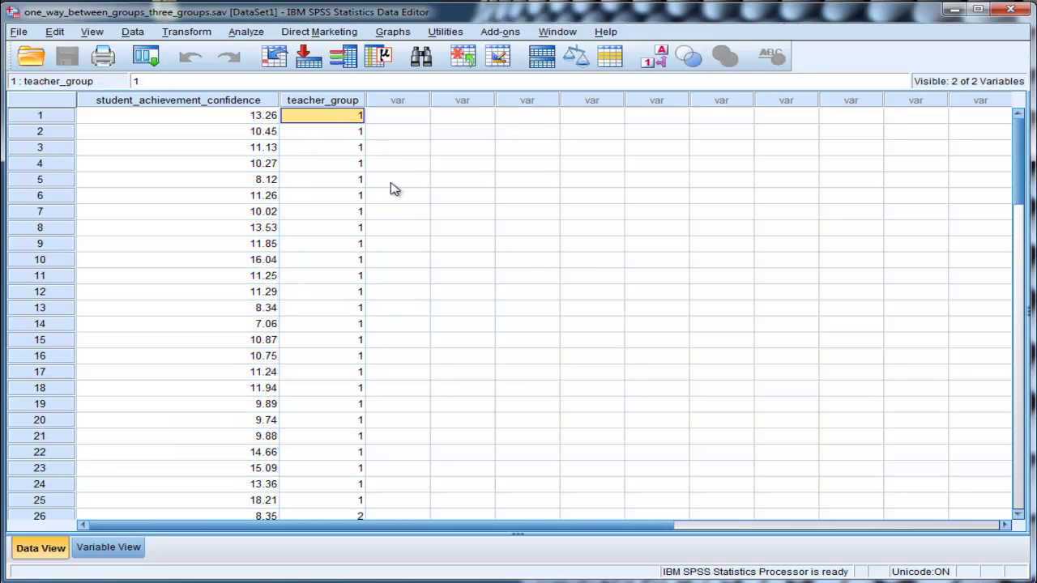
{"action": "key", "text": "Down"}
{"action": "key", "text": "Right"}
{"action": "key", "text": "Left"}
{"action": "key", "text": "Down"}
{"action": "key", "text": "Down"}
{"action": "key", "text": "Down"}
{"action": "key", "text": "Down"}
{"action": "key", "text": "Down"}
{"action": "key", "text": "Down"}
{"action": "key", "text": "Down"}
{"action": "key", "text": "Down"}
{"action": "key", "text": "Down"}
{"action": "key", "text": "Down"}
{"action": "key", "text": "Down"}
{"action": "key", "text": "Down"}
{"action": "key", "text": "Down"}
{"action": "key", "text": "Down"}
{"action": "key", "text": "Down"}
{"action": "key", "text": "Down"}
{"action": "key", "text": "Down"}
{"action": "key", "text": "Down"}
{"action": "key", "text": "Down"}
{"action": "key", "text": "Down"}
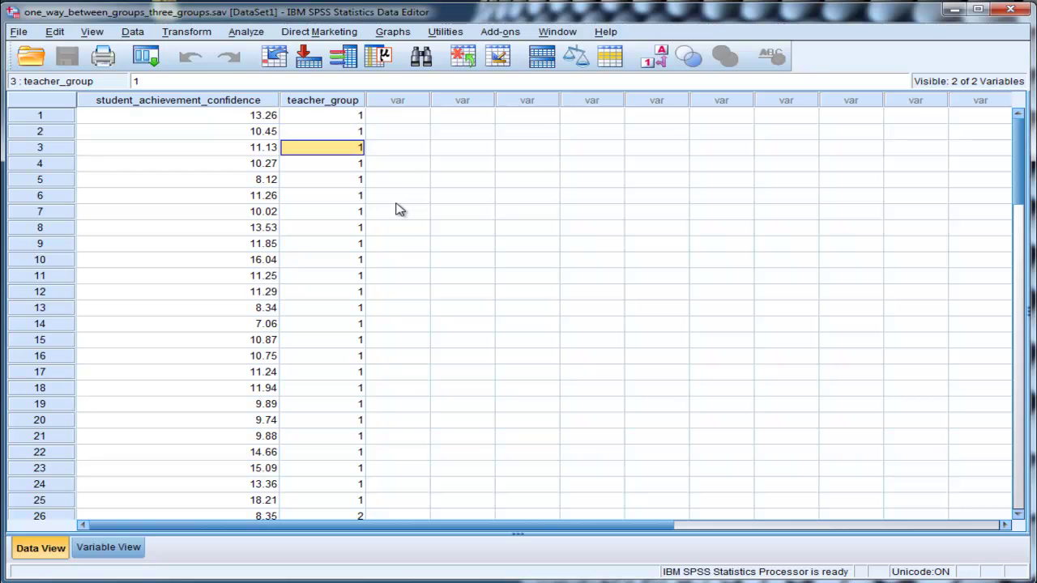
{"action": "key", "text": "Down"}
{"action": "key", "text": "Down"}
{"action": "key", "text": "Down"}
{"action": "key", "text": "Down"}
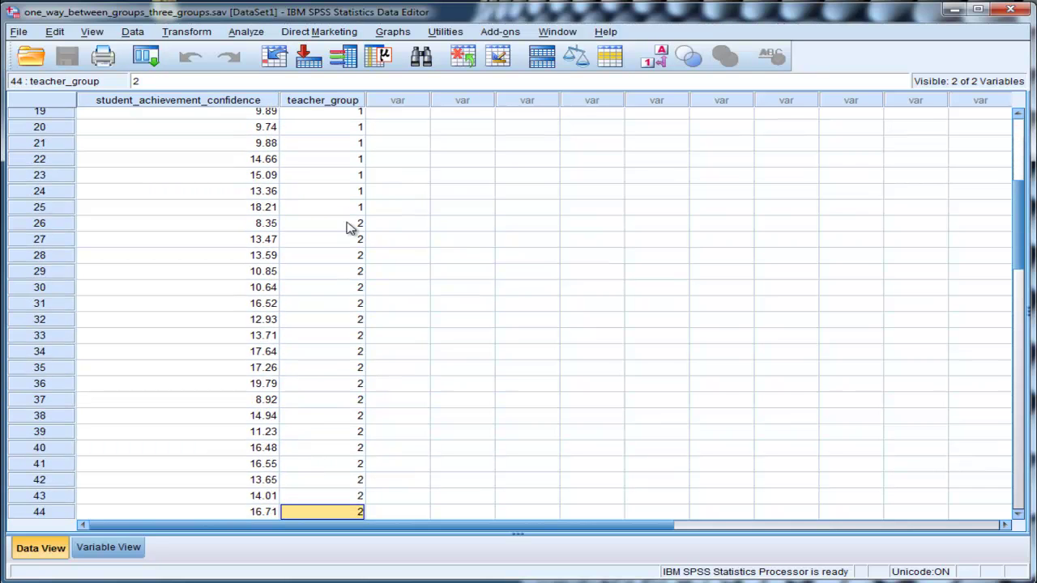
{"action": "left_click_drag", "start_coordinate": [345, 225], "coordinate": [360, 369]}
Highlight group 3's codes and scores from row 51 (10.17), then return to row 1.
{"action": "scroll", "coordinate": [365, 360], "scroll_direction": "down", "scroll_amount": 9}
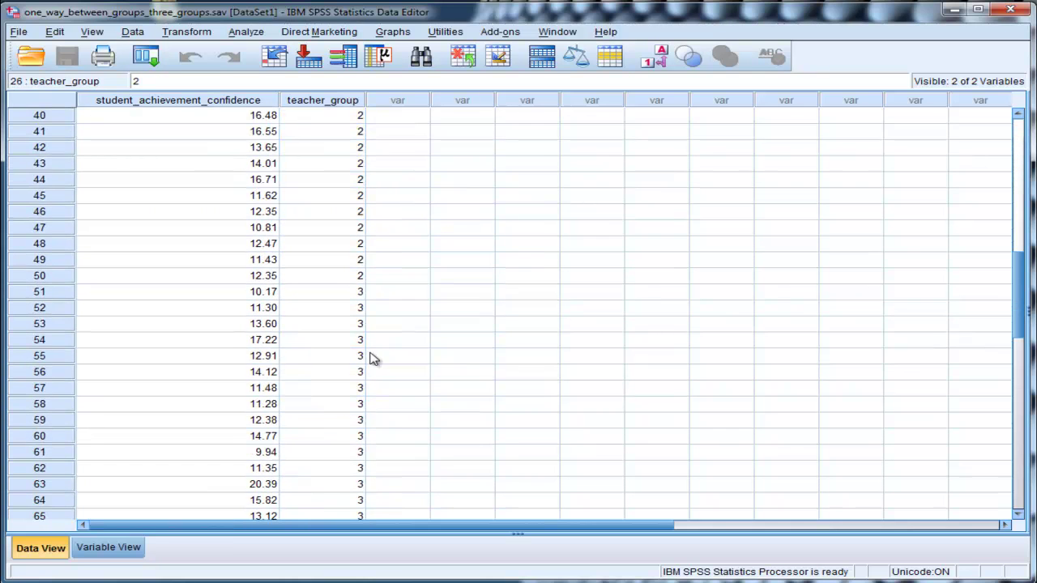
{"action": "left_click_drag", "start_coordinate": [345, 245], "coordinate": [298, 472]}
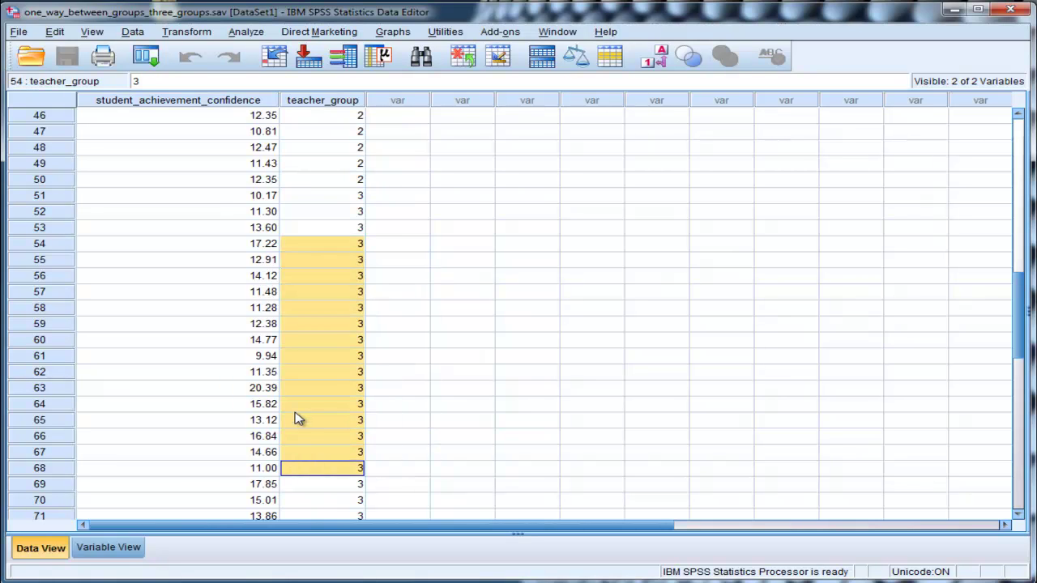
{"action": "scroll", "coordinate": [296, 409], "scroll_direction": "up", "scroll_amount": 3}
{"action": "left_click", "coordinate": [214, 344]}
{"action": "left_click_drag", "start_coordinate": [215, 344], "coordinate": [243, 486]}
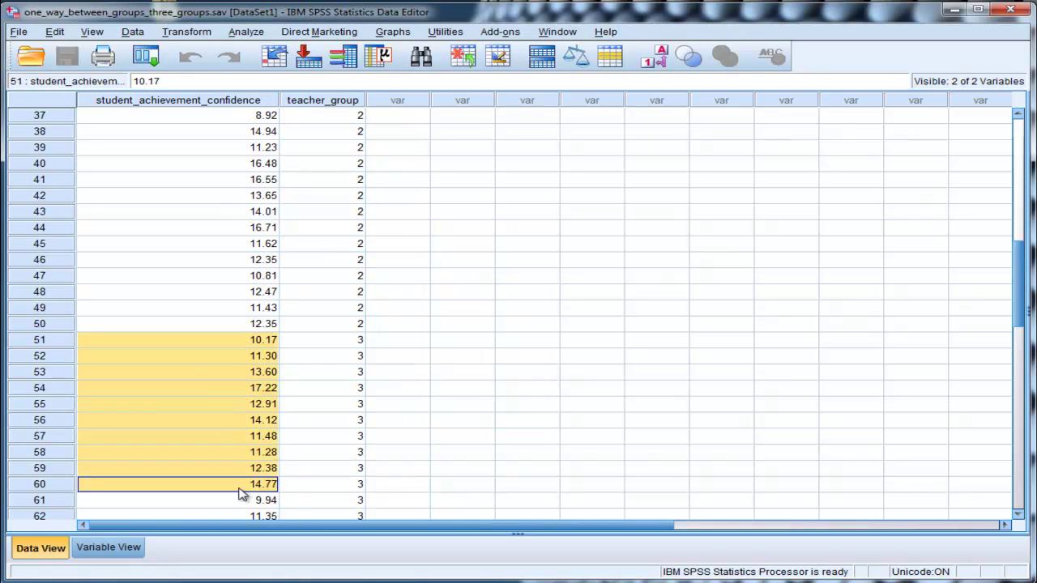
{"action": "scroll", "coordinate": [247, 477], "scroll_direction": "up", "scroll_amount": 12}
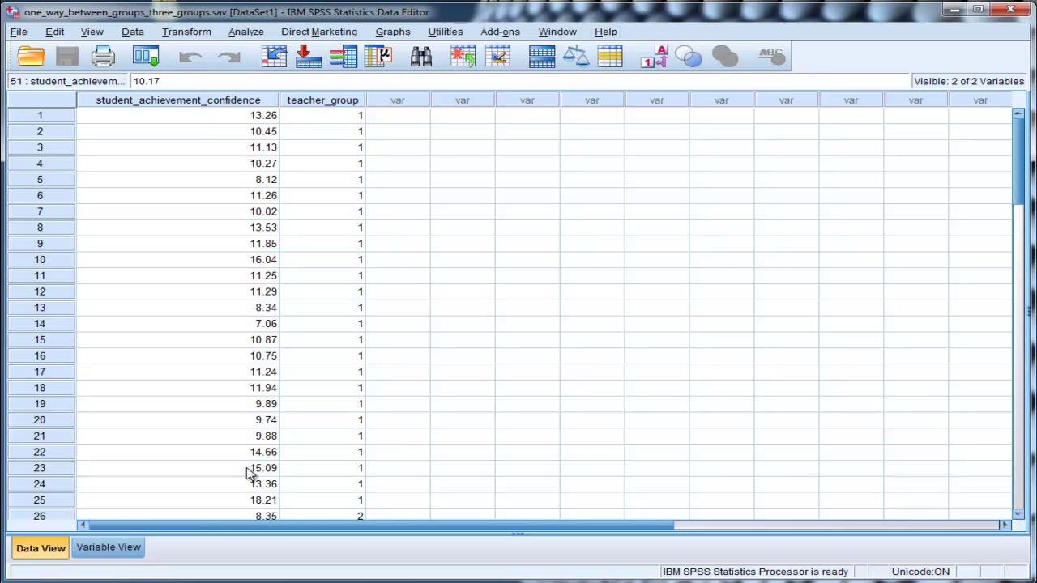
{"action": "left_click", "coordinate": [219, 115]}
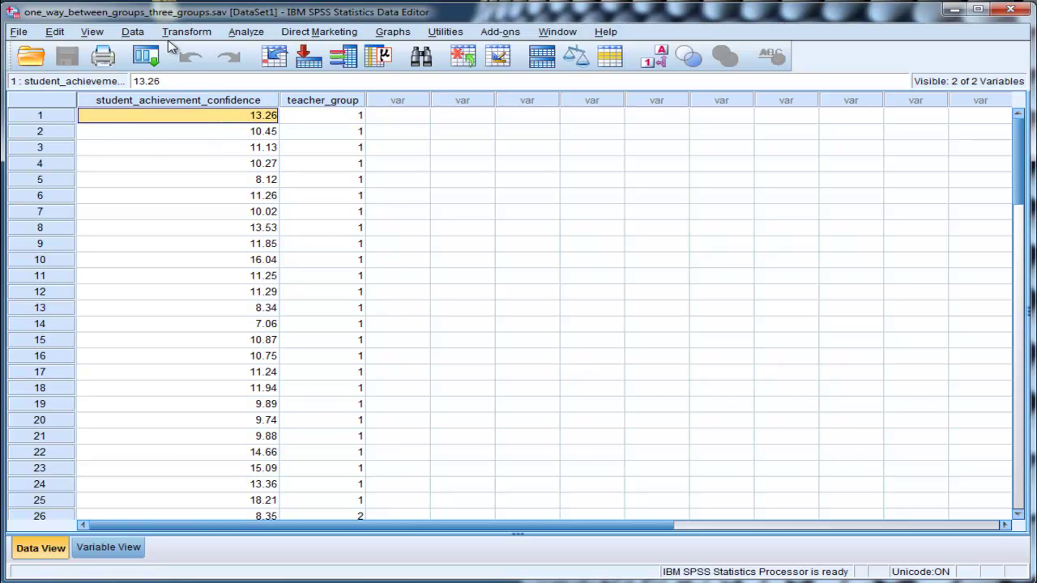
{"action": "left_click", "coordinate": [135, 32]}
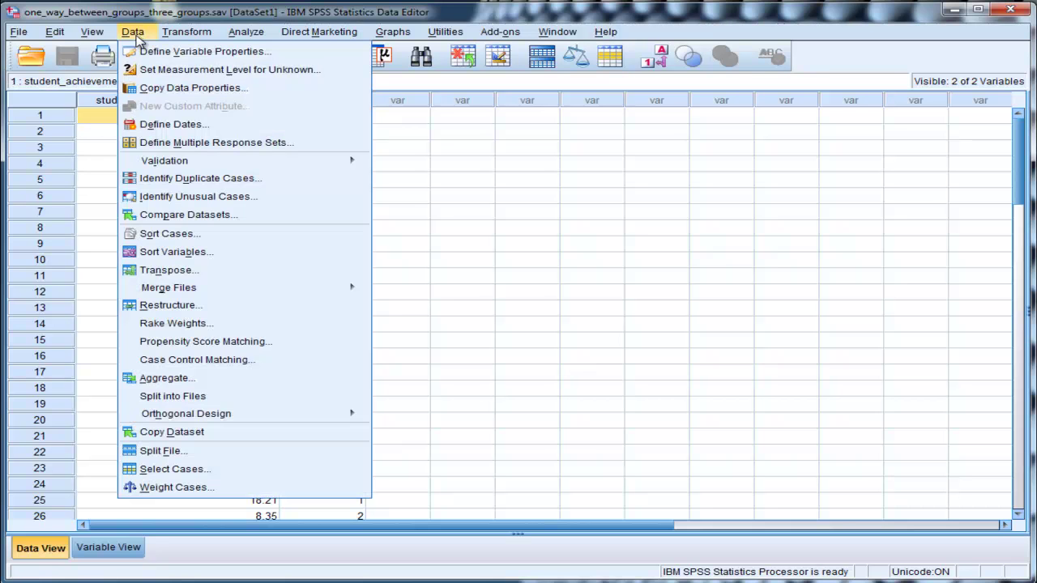
{"action": "left_click", "coordinate": [148, 469]}
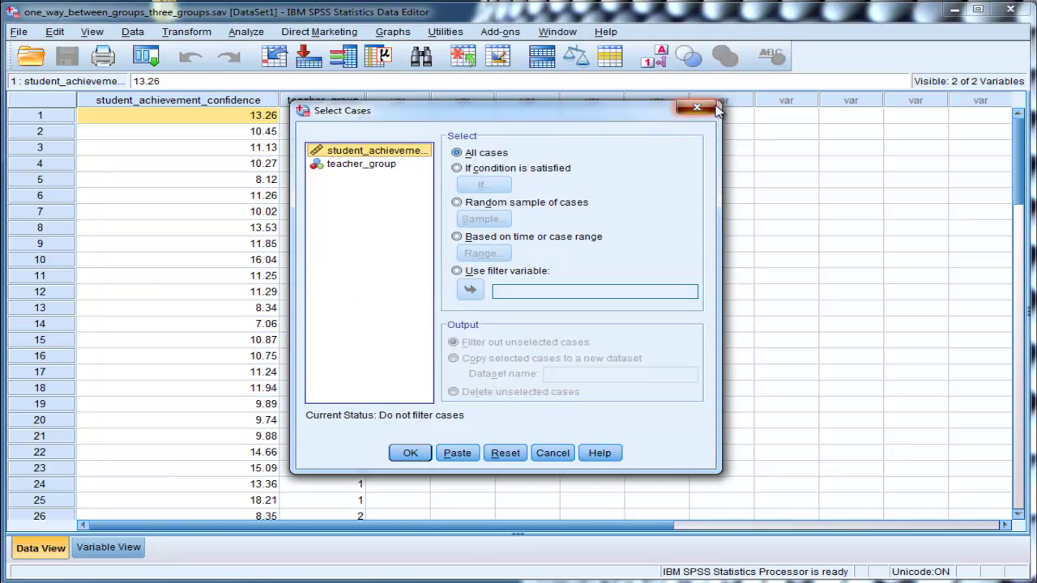
{"action": "left_click", "coordinate": [696, 108]}
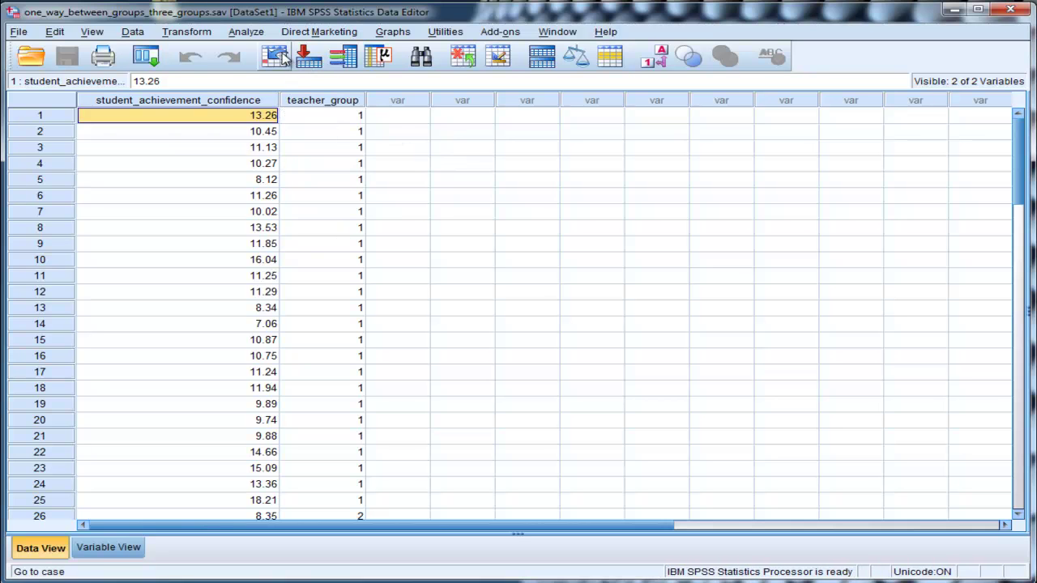
Set up Explore with student_achievement_confidence as dependent and teacher_group as factor.
{"action": "left_click", "coordinate": [246, 32]}
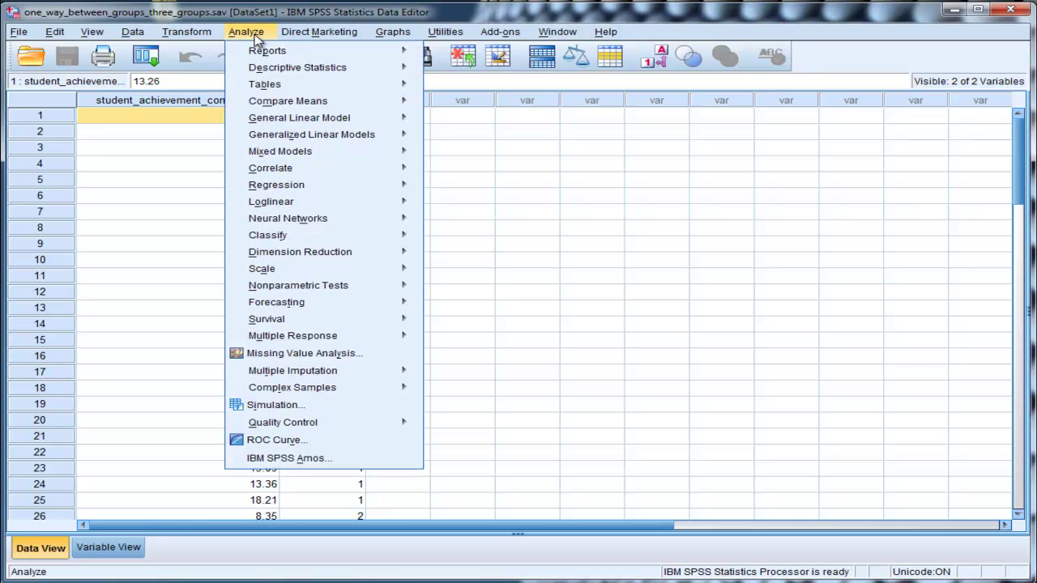
{"action": "mouse_move", "coordinate": [271, 70]}
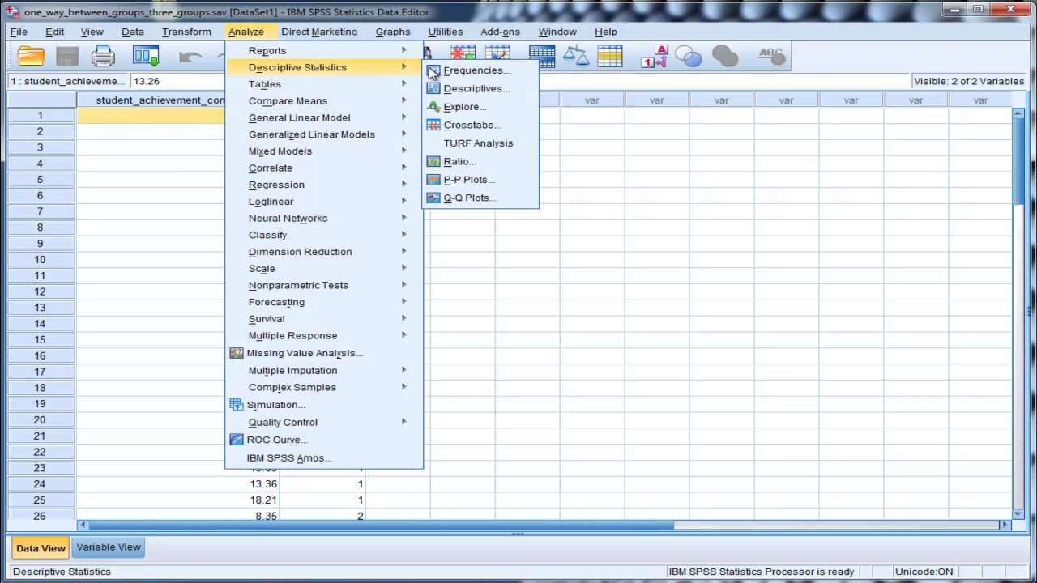
{"action": "left_click", "coordinate": [449, 108]}
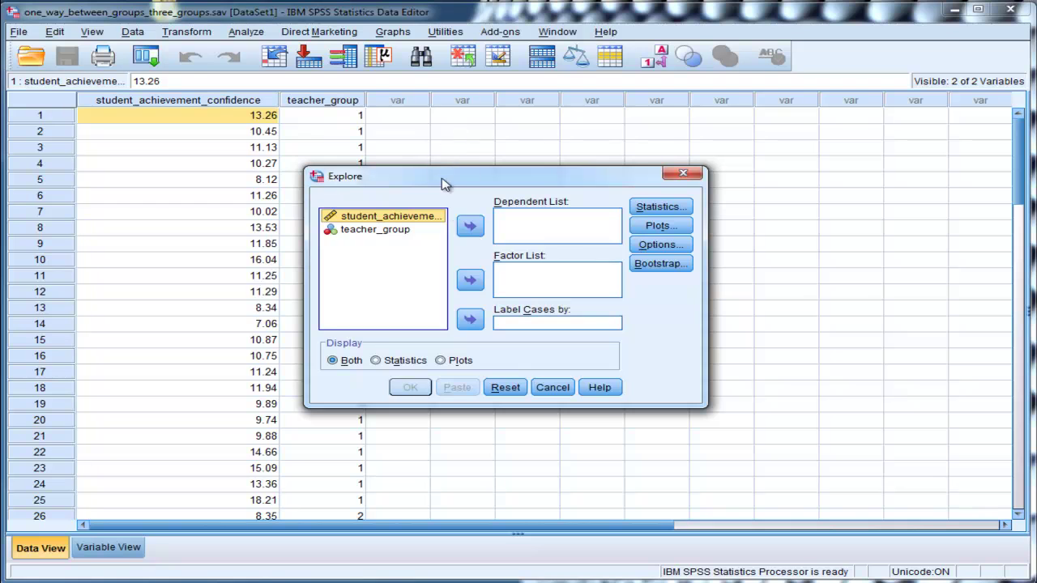
{"action": "left_click", "coordinate": [470, 227]}
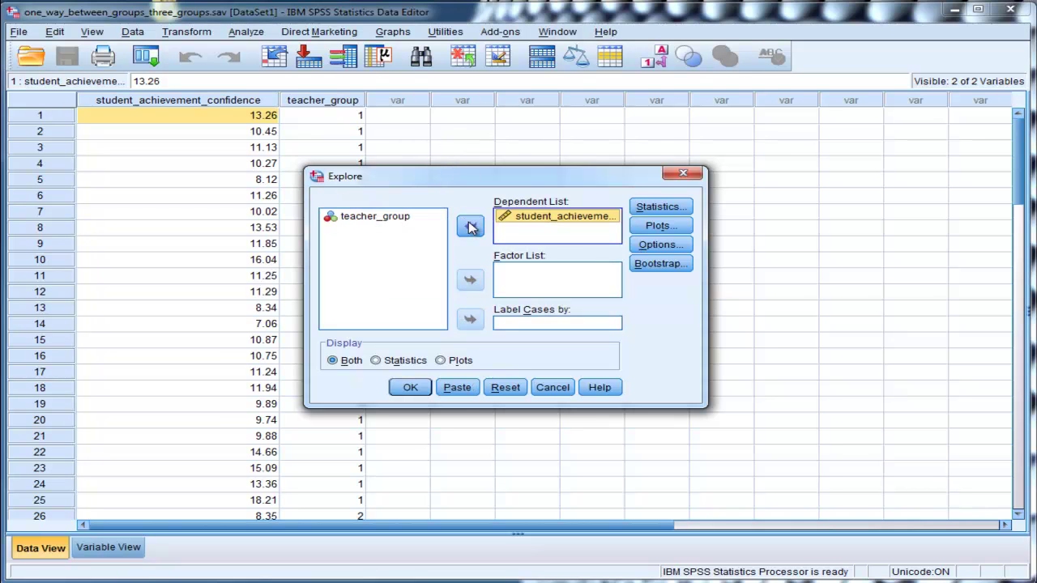
{"action": "left_click", "coordinate": [397, 225]}
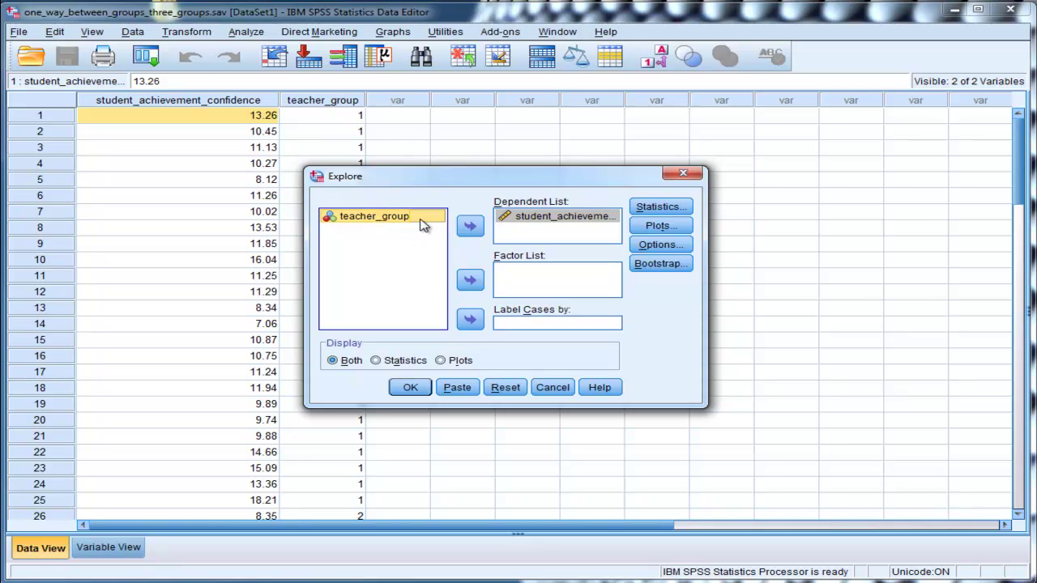
{"action": "left_click", "coordinate": [470, 280]}
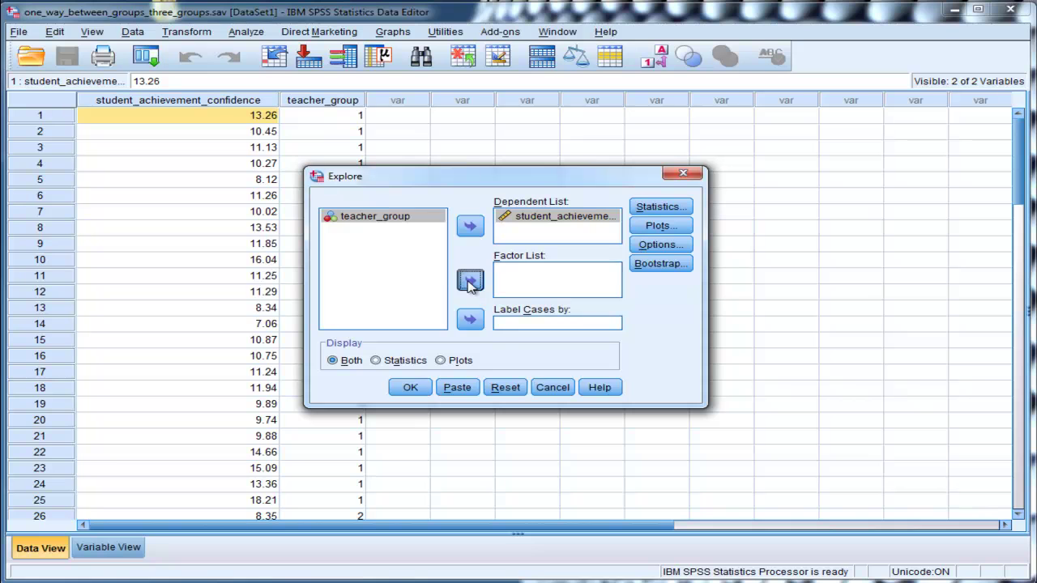
Keep descriptives with a 95% confidence interval, display statistics only, and run Explore.
{"action": "left_click", "coordinate": [675, 207]}
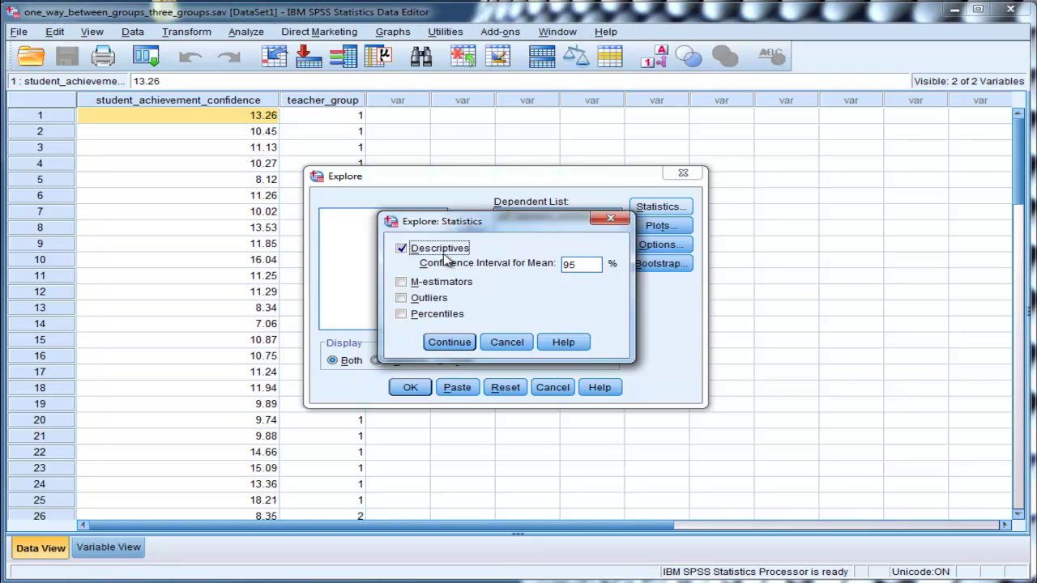
{"action": "left_click", "coordinate": [451, 342]}
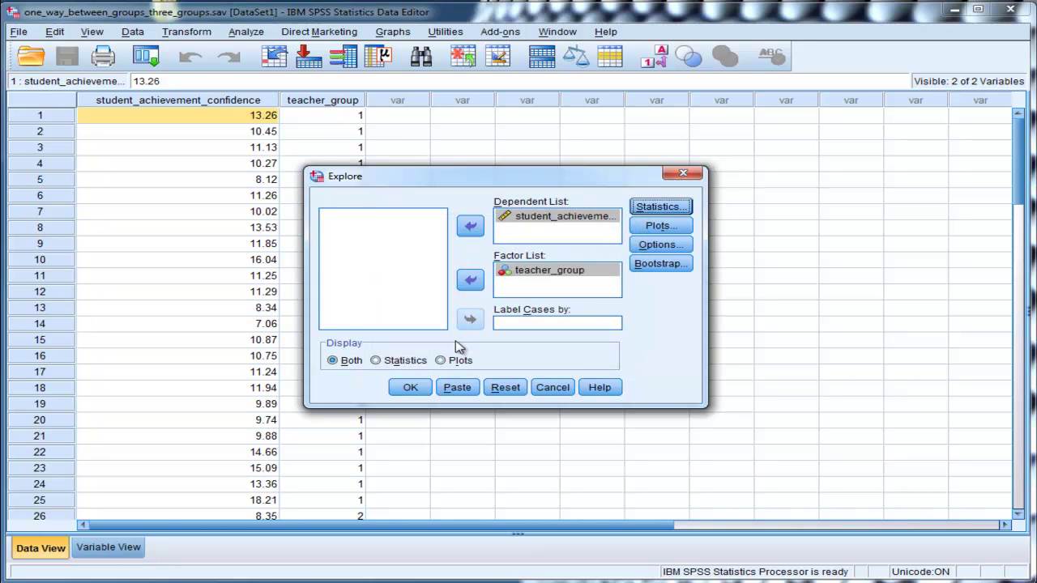
{"action": "left_click", "coordinate": [407, 362]}
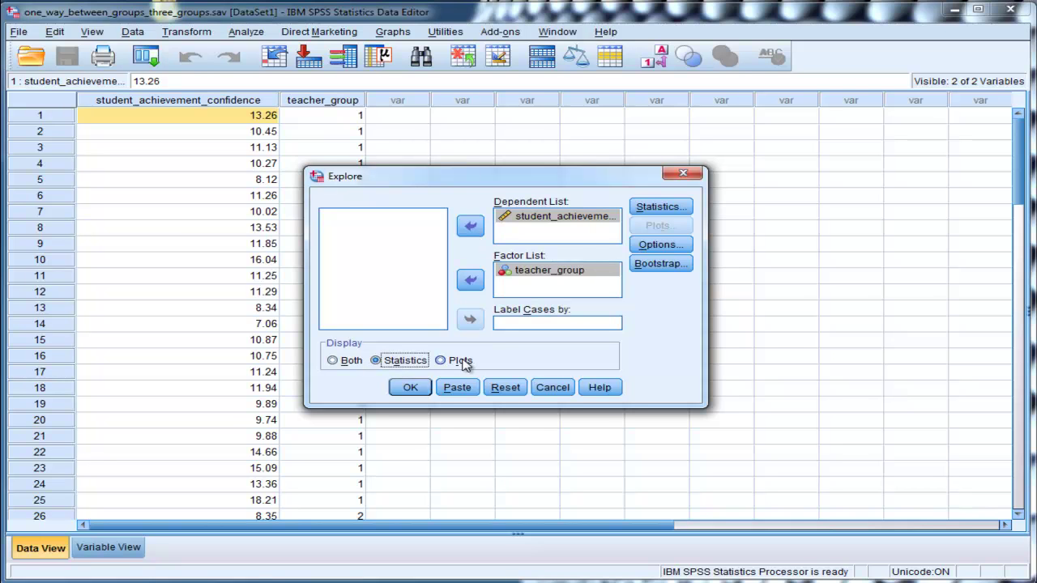
{"action": "left_click", "coordinate": [408, 391]}
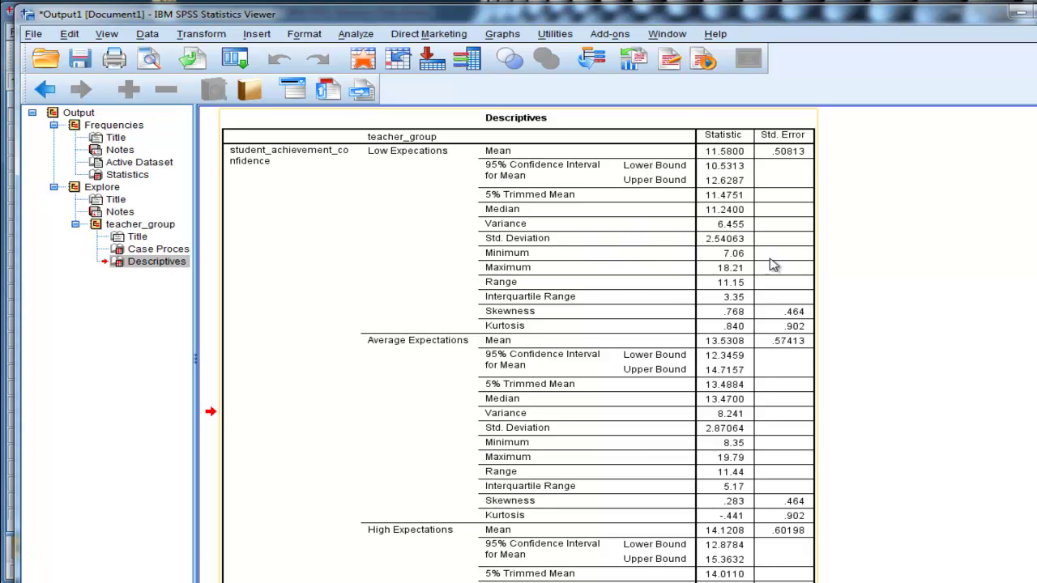
Scroll through the Descriptives for Low, Average and High Expectations, ending at High (median 13.8600).
{"action": "scroll", "coordinate": [748, 316], "scroll_direction": "down", "scroll_amount": 3}
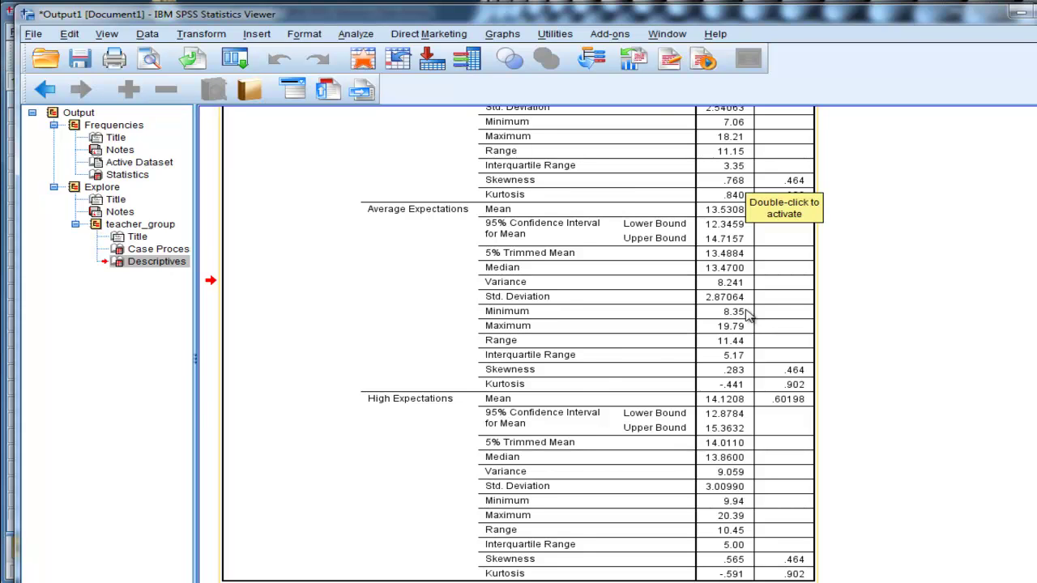
{"action": "scroll", "coordinate": [748, 316], "scroll_direction": "up", "scroll_amount": 3}
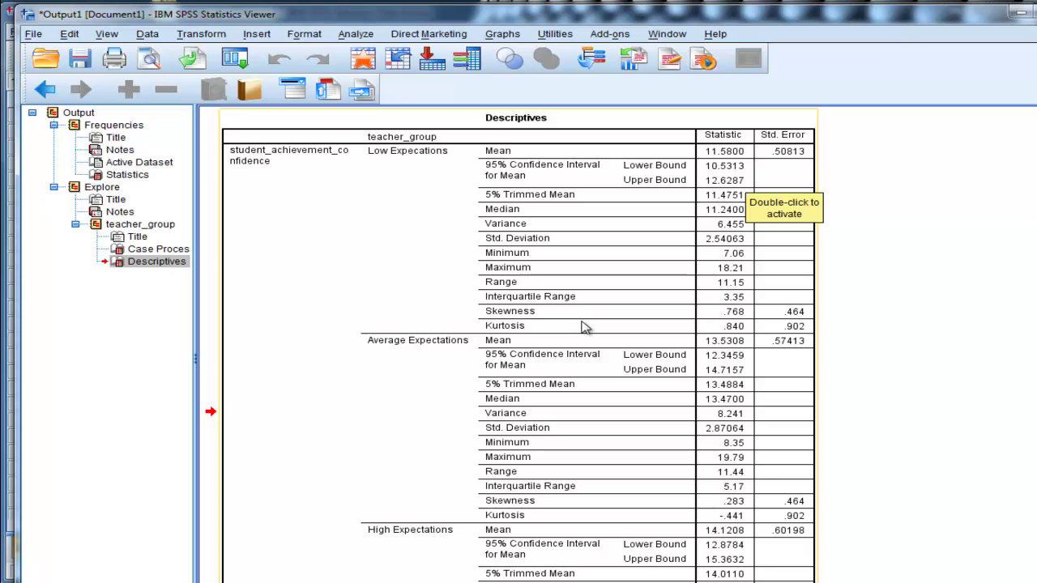
{"action": "left_click", "coordinate": [937, 281]}
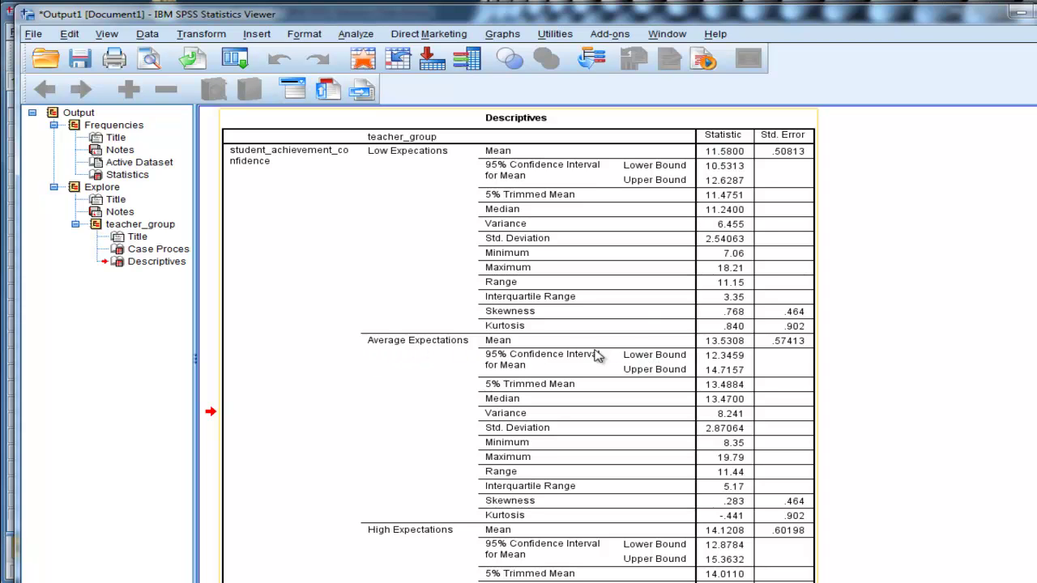
{"action": "scroll", "coordinate": [727, 352], "scroll_direction": "down", "scroll_amount": 3}
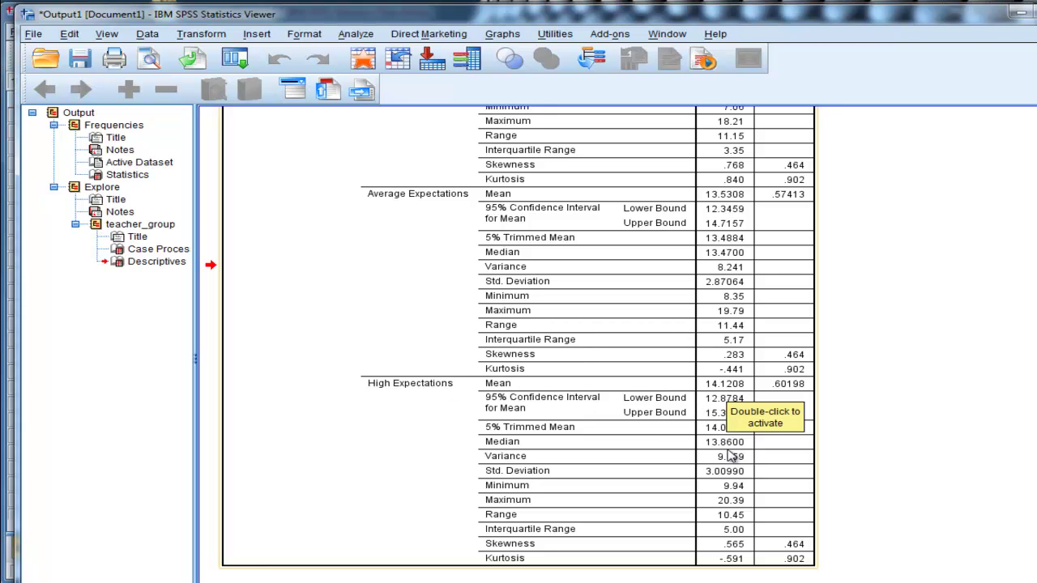
{"action": "scroll", "coordinate": [875, 434], "scroll_direction": "up", "scroll_amount": 3}
{"action": "scroll", "coordinate": [842, 422], "scroll_direction": "up", "scroll_amount": 5}
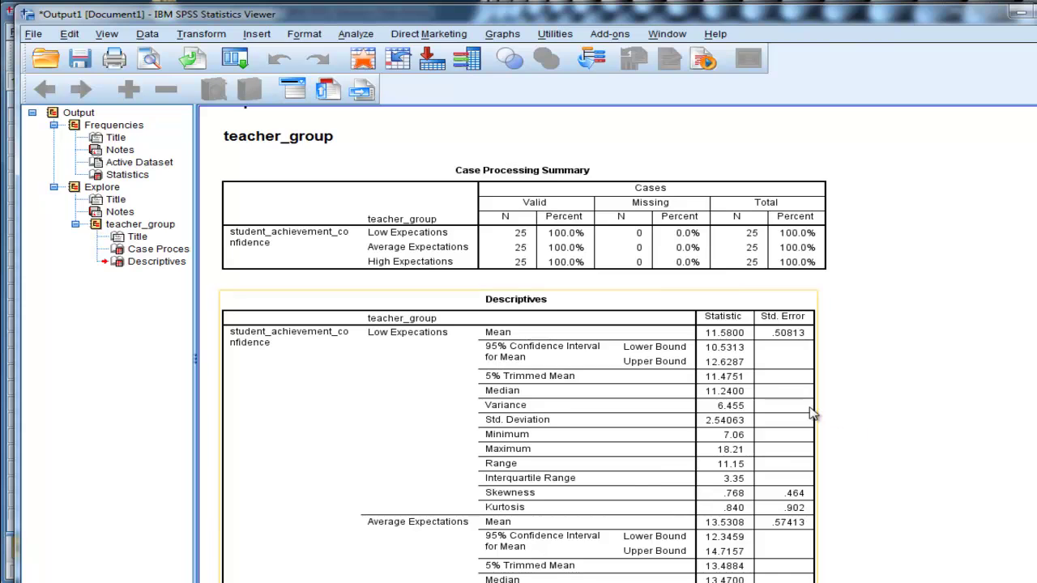
{"action": "scroll", "coordinate": [810, 409], "scroll_direction": "down", "scroll_amount": 3}
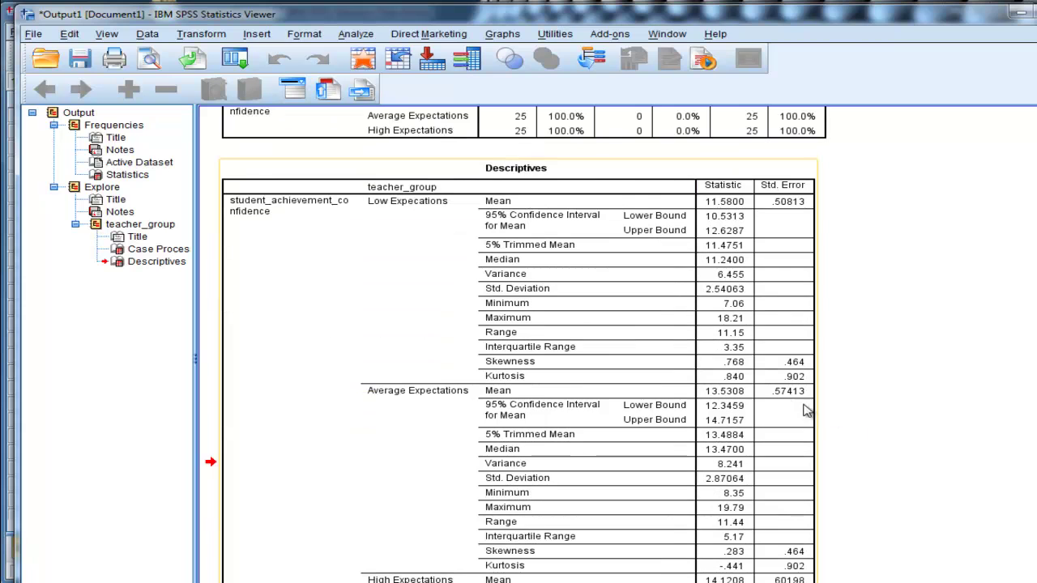
{"action": "left_click", "coordinate": [730, 269]}
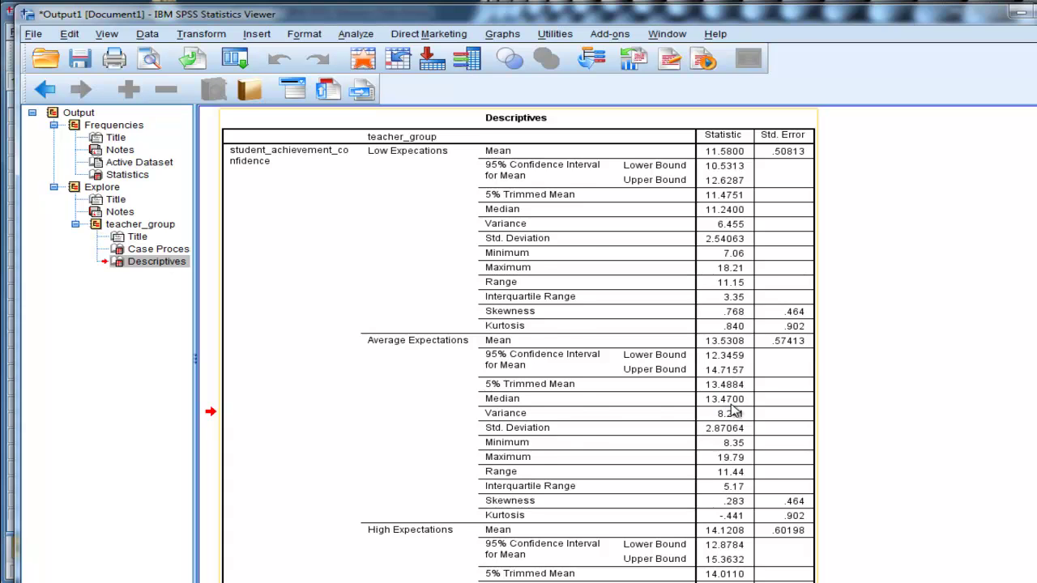
{"action": "scroll", "coordinate": [733, 412], "scroll_direction": "down", "scroll_amount": 3}
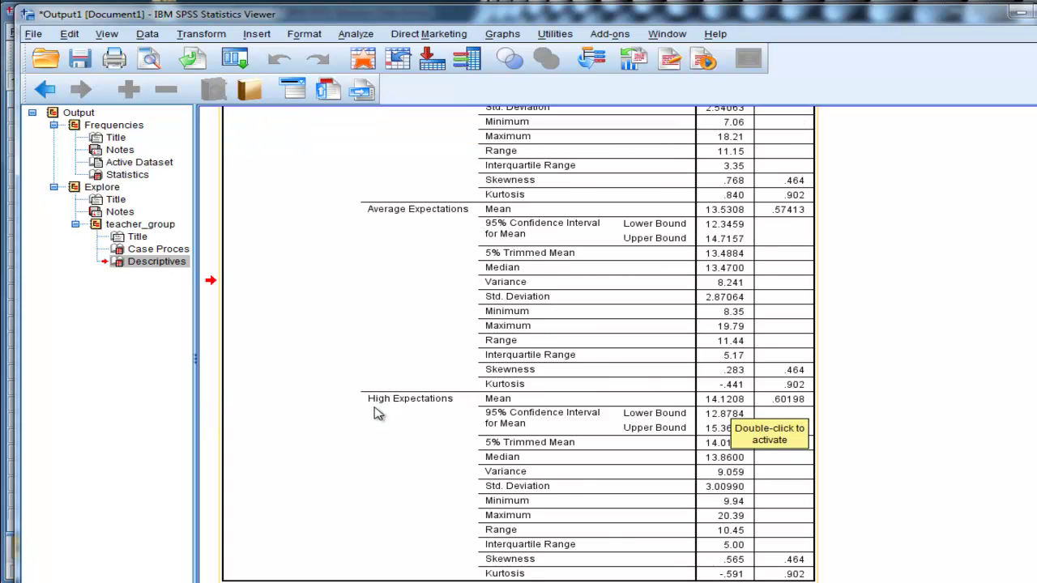
{"action": "scroll", "coordinate": [752, 466], "scroll_direction": "up", "scroll_amount": 2}
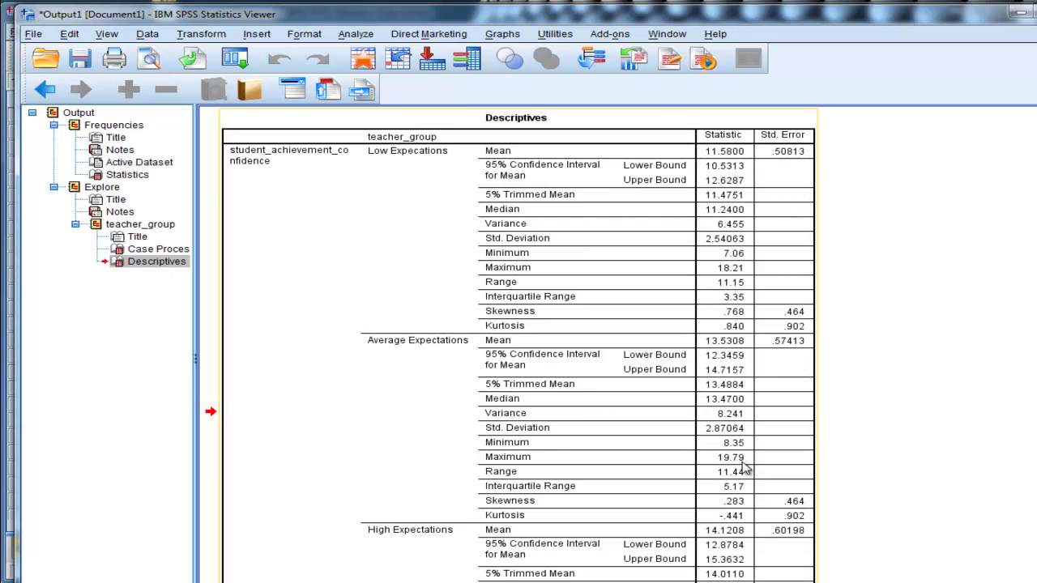
{"action": "scroll", "coordinate": [745, 466], "scroll_direction": "down", "scroll_amount": 2}
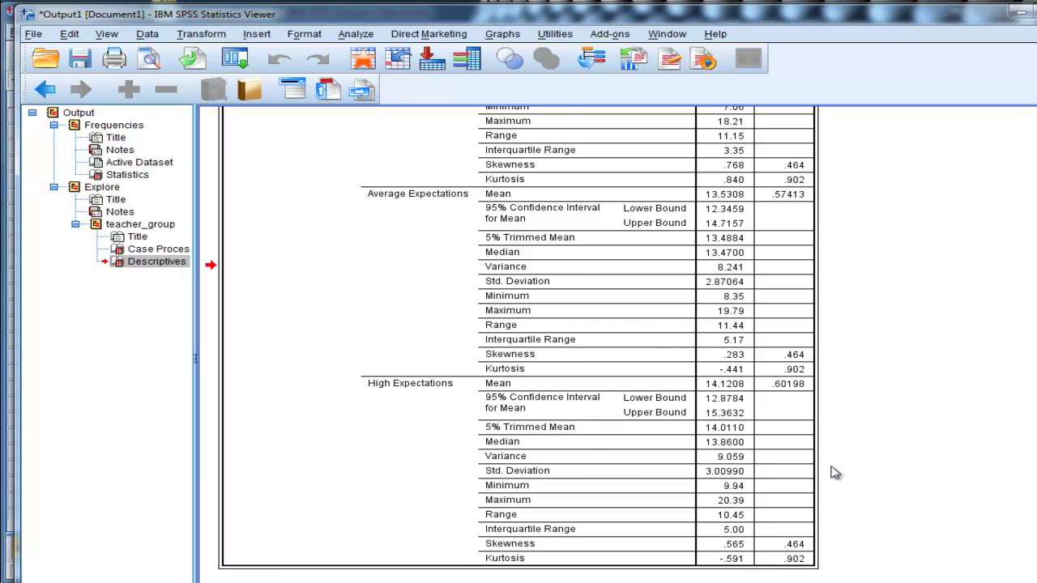
{"action": "scroll", "coordinate": [839, 464], "scroll_direction": "up", "scroll_amount": 2}
{"action": "scroll", "coordinate": [839, 464], "scroll_direction": "up", "scroll_amount": 3}
{"action": "scroll", "coordinate": [839, 463], "scroll_direction": "down", "scroll_amount": 2}
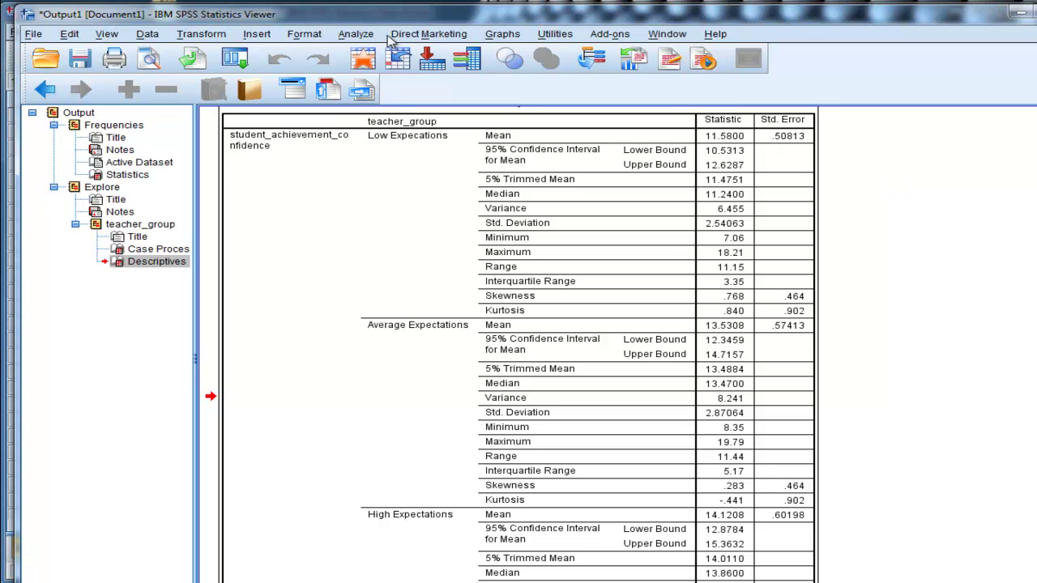
Reopen Explore from the Viewer and select teacher_group in the Factor List.
{"action": "left_click", "coordinate": [356, 33]}
{"action": "mouse_move", "coordinate": [371, 79]}
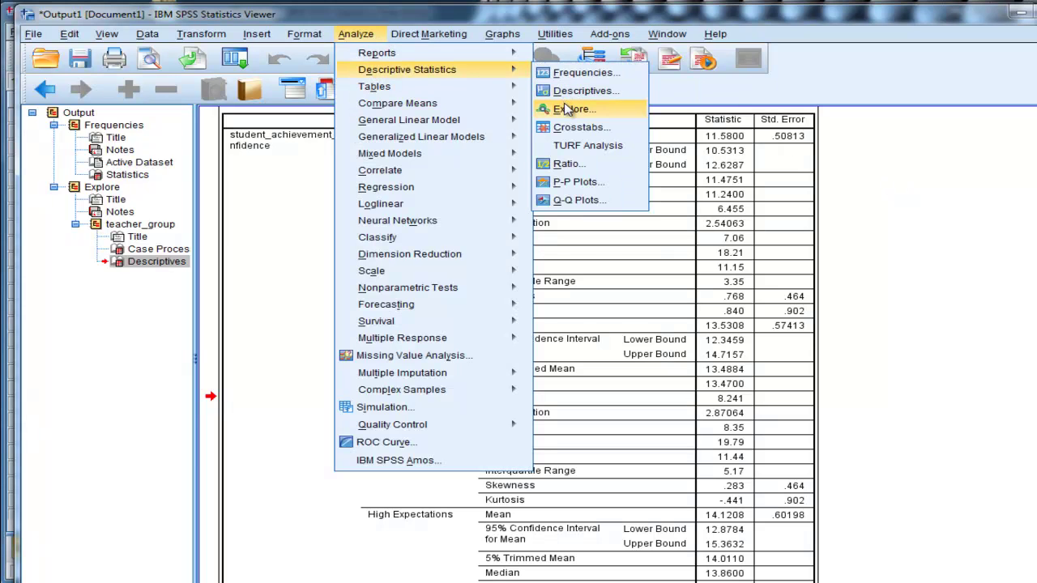
{"action": "left_click", "coordinate": [572, 107]}
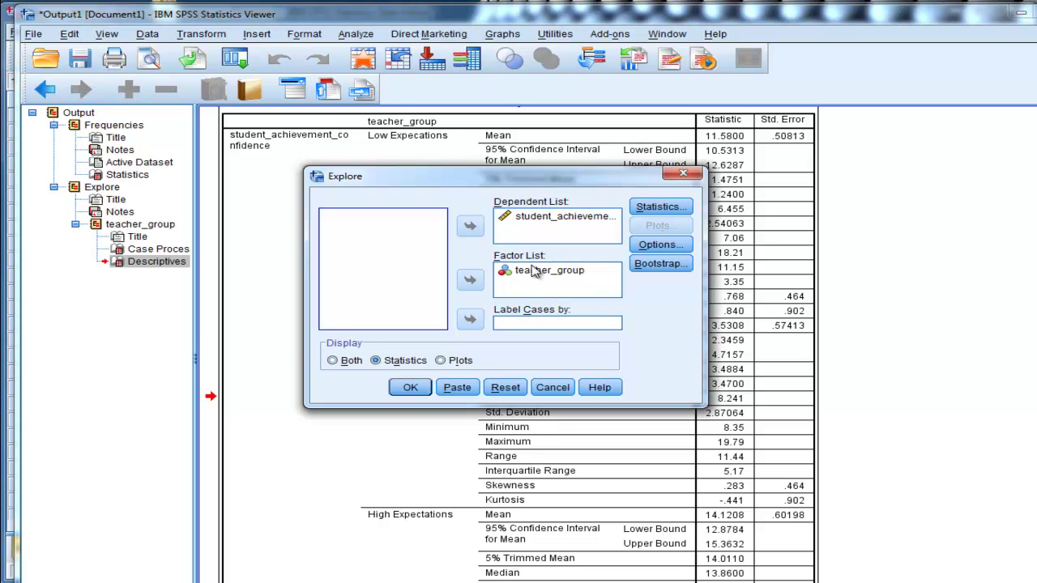
{"action": "left_click", "coordinate": [541, 273]}
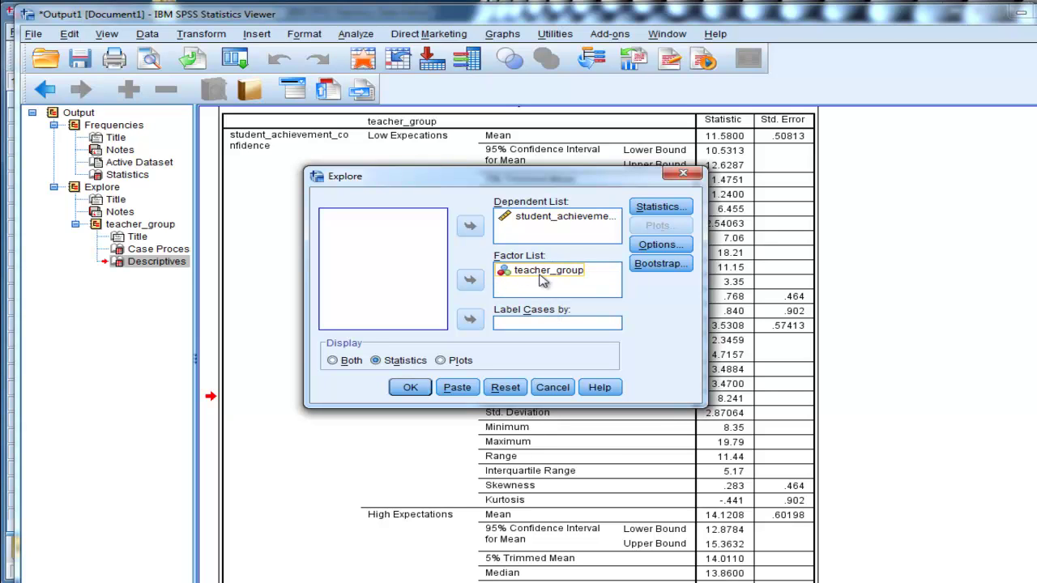